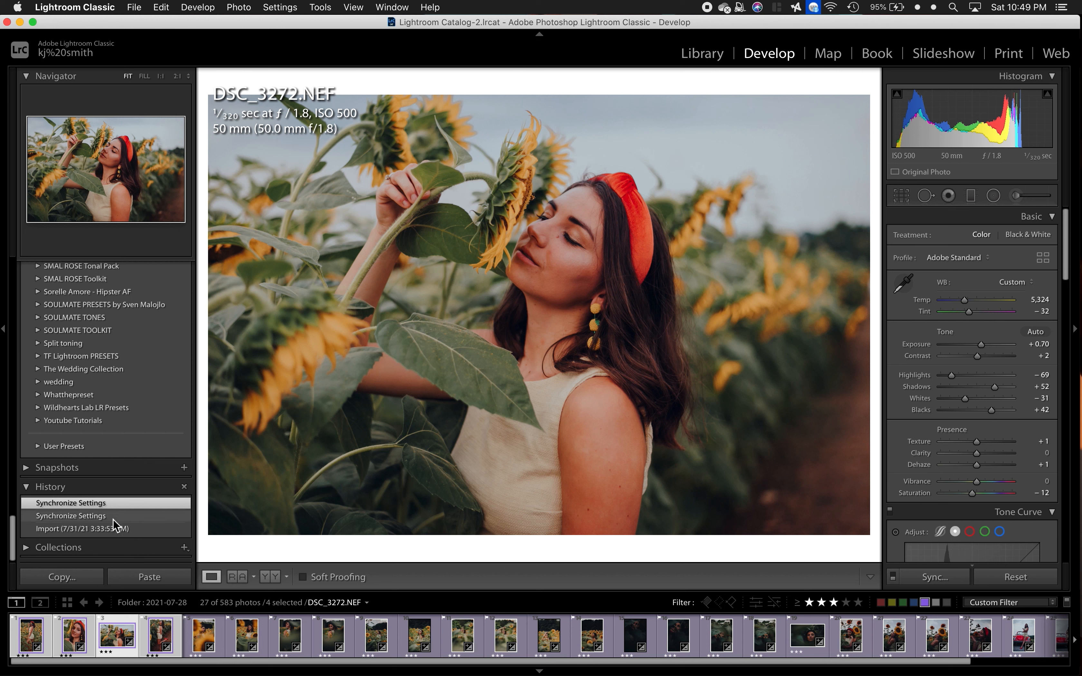
- Compare the sunflower portrait's previous and latest synchronized settings in its edit history, ending on the latest state
{"action": "left_click", "coordinate": [113, 517]}
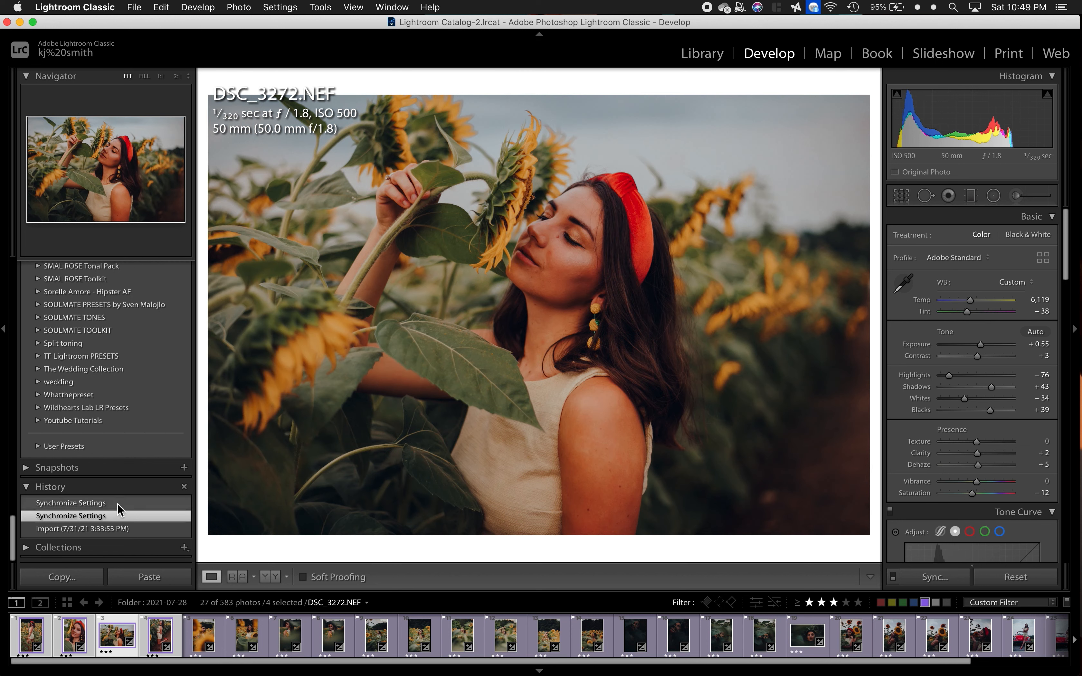
{"action": "left_click", "coordinate": [117, 503]}
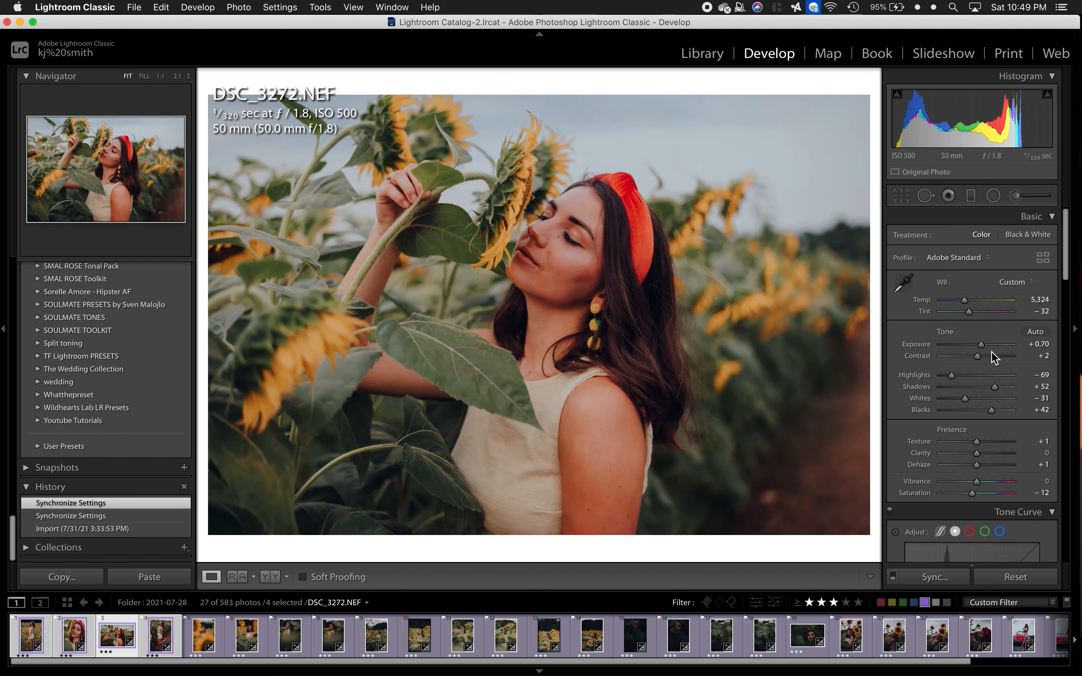
- Set the sunflower portrait's exposure to +0.45 and its white balance temperature to 5,493
{"action": "left_click_drag", "start_coordinate": [981, 344], "coordinate": [981, 346]}
{"action": "left_click_drag", "start_coordinate": [964, 300], "coordinate": [973, 305]}
{"action": "left_click", "coordinate": [983, 351]}
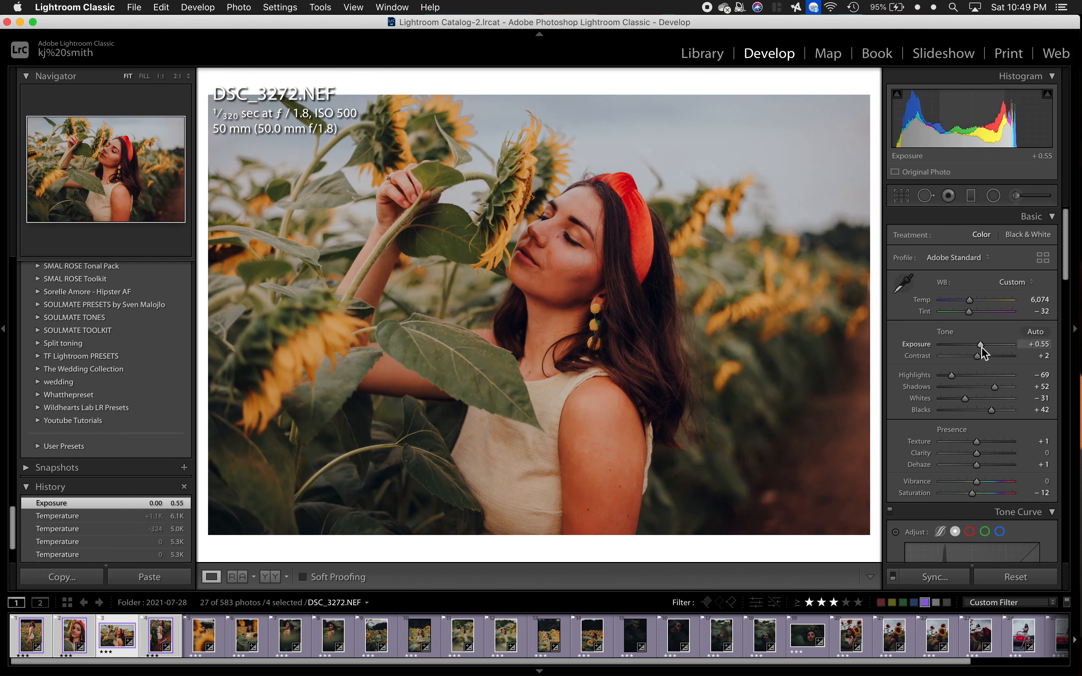
{"action": "double_click", "coordinate": [981, 346]}
{"action": "left_click_drag", "start_coordinate": [976, 345], "coordinate": [979, 347]}
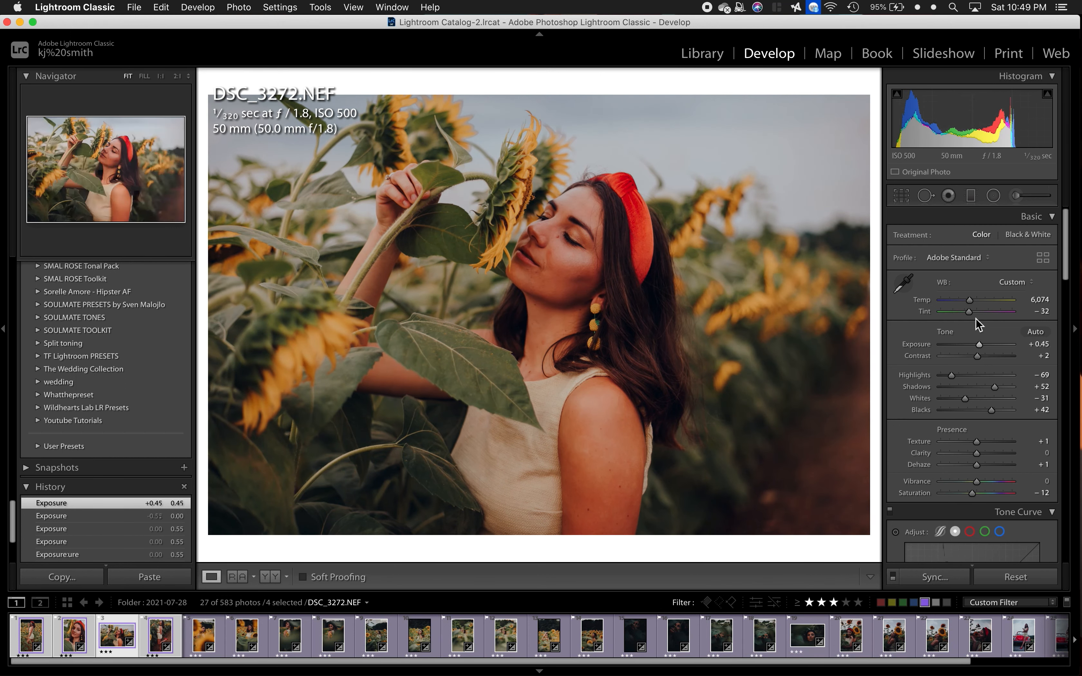
{"action": "left_click_drag", "start_coordinate": [968, 302], "coordinate": [966, 306]}
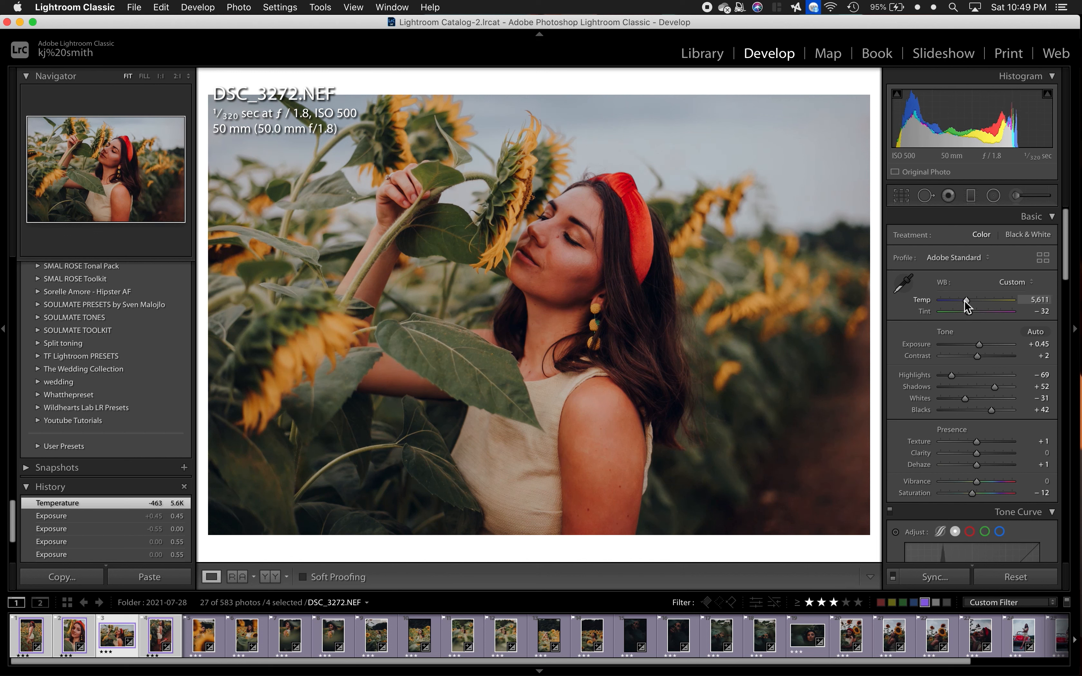
{"action": "left_click_drag", "start_coordinate": [965, 306], "coordinate": [966, 306]}
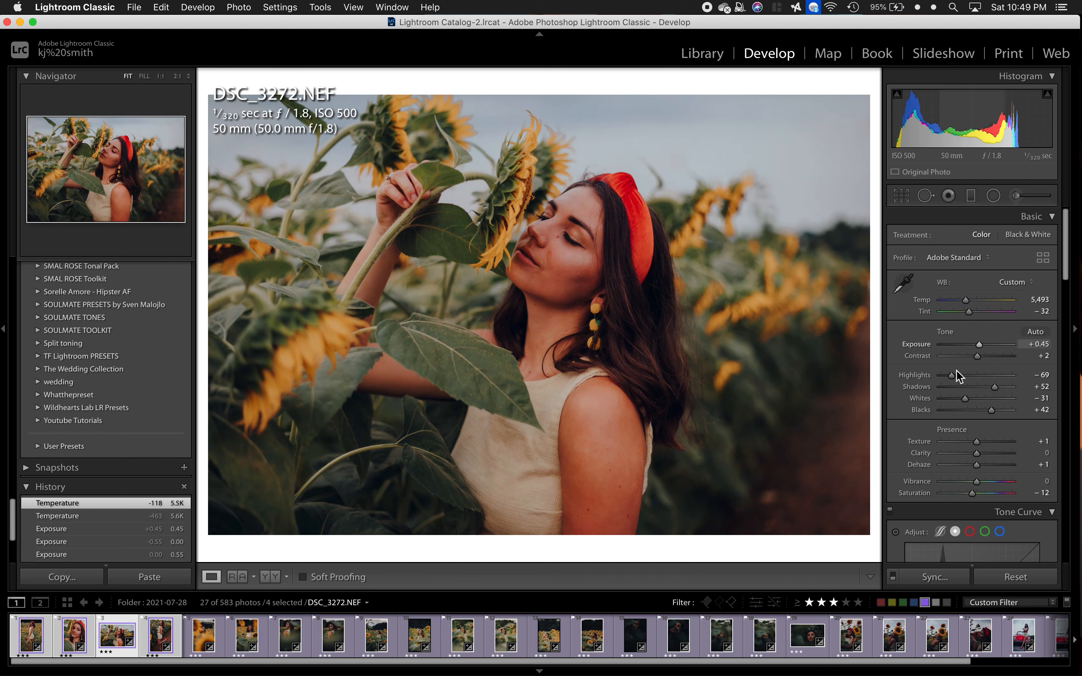
- Try resetting the photo's overall saturation to 0, undo that, and set it to -10 instead
{"action": "scroll", "coordinate": [962, 418], "scroll_direction": "down", "scroll_amount": 2}
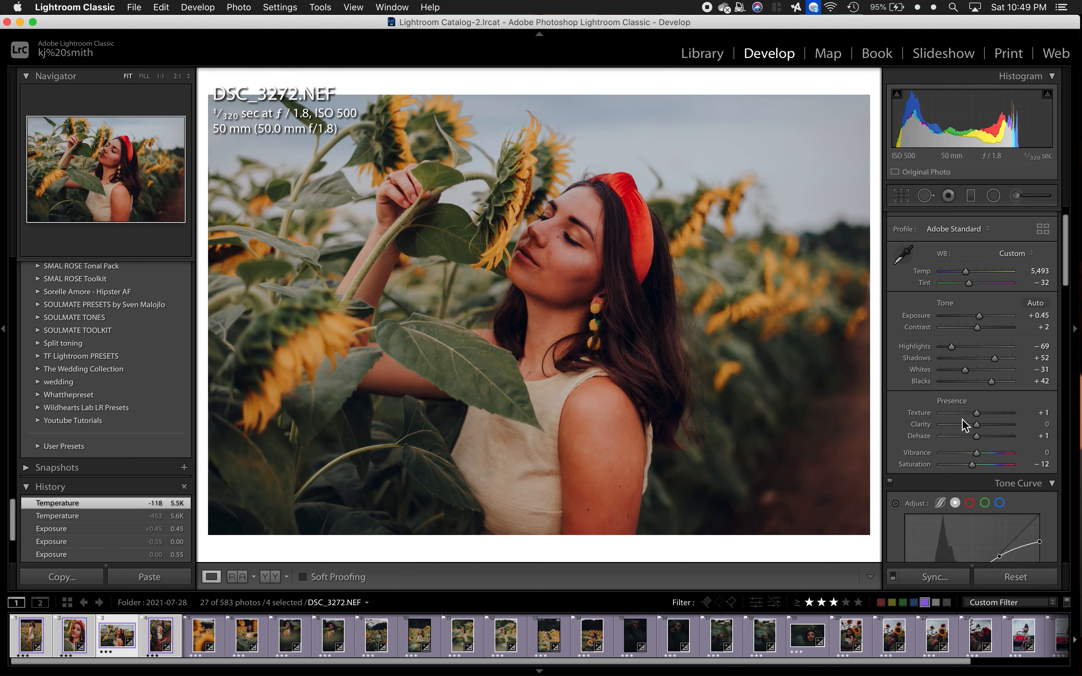
{"action": "double_click", "coordinate": [975, 463]}
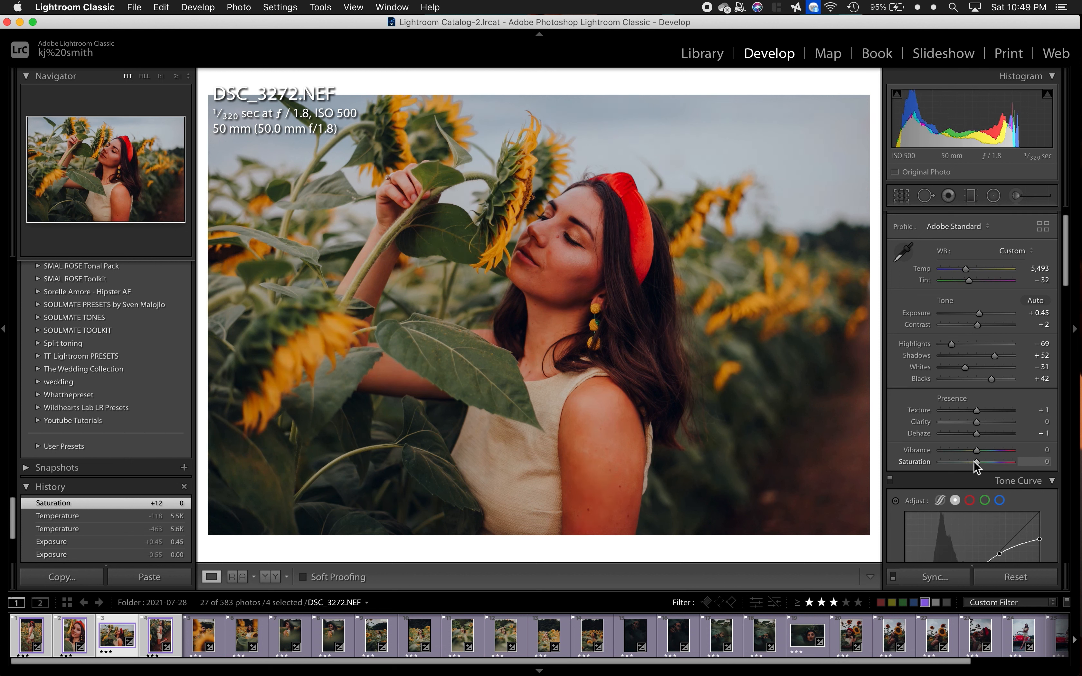
{"action": "key", "text": "super+z"}
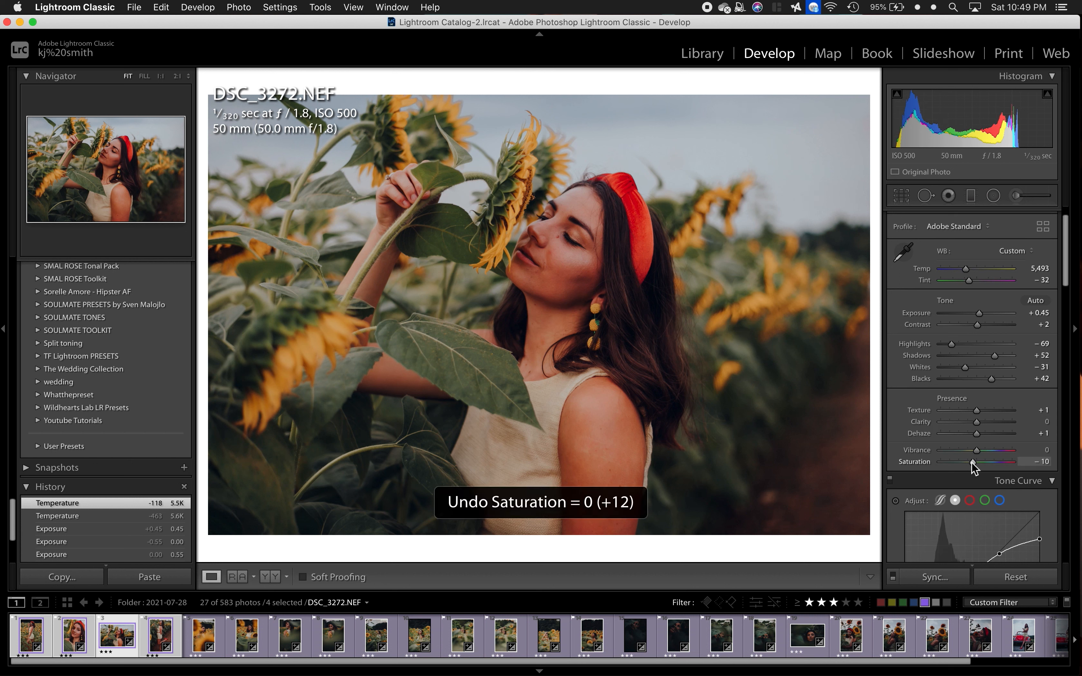
- Reset the photo's Dehaze to 0 and set Clarity to -1
{"action": "double_click", "coordinate": [977, 432]}
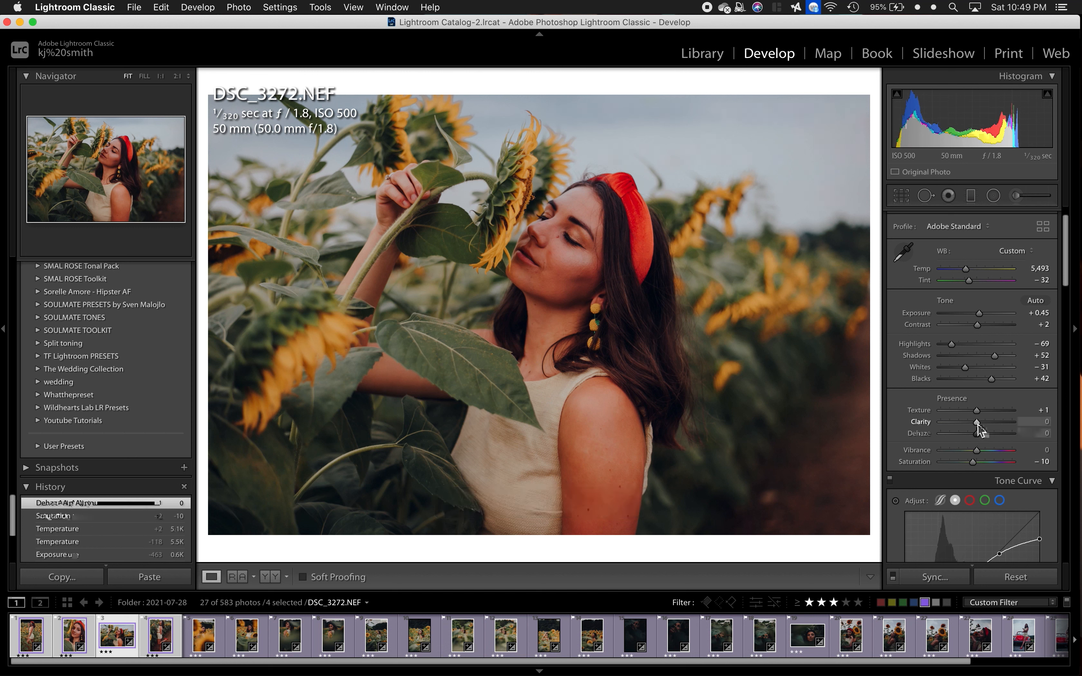
{"action": "left_click", "coordinate": [949, 422]}
{"action": "key", "text": "super+z"}
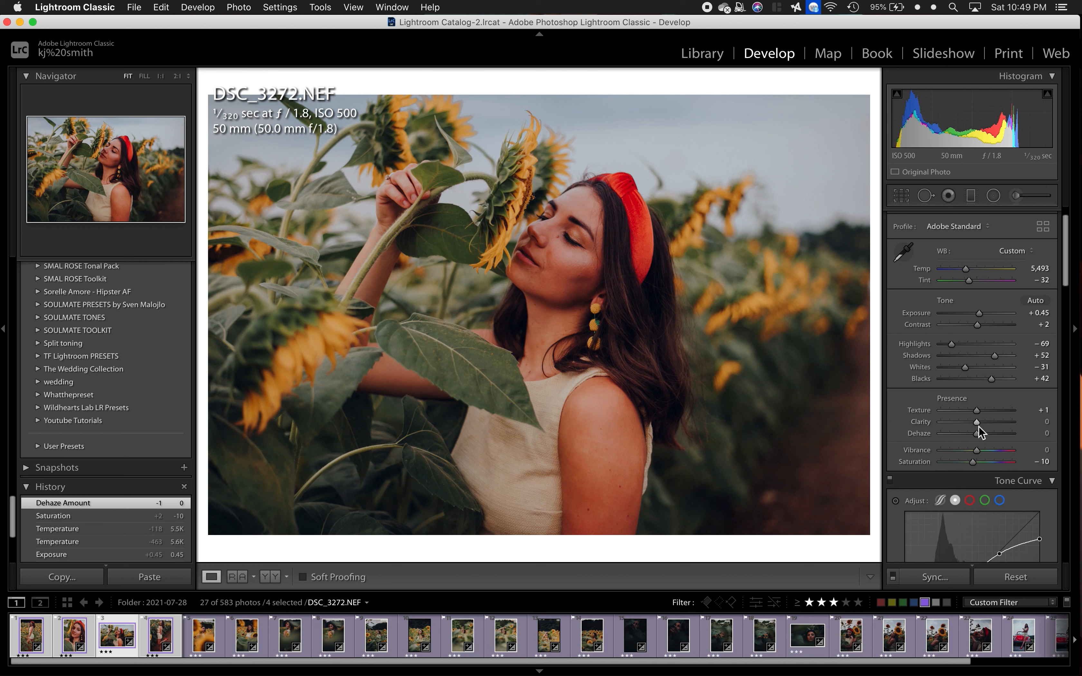
{"action": "left_click", "coordinate": [977, 423]}
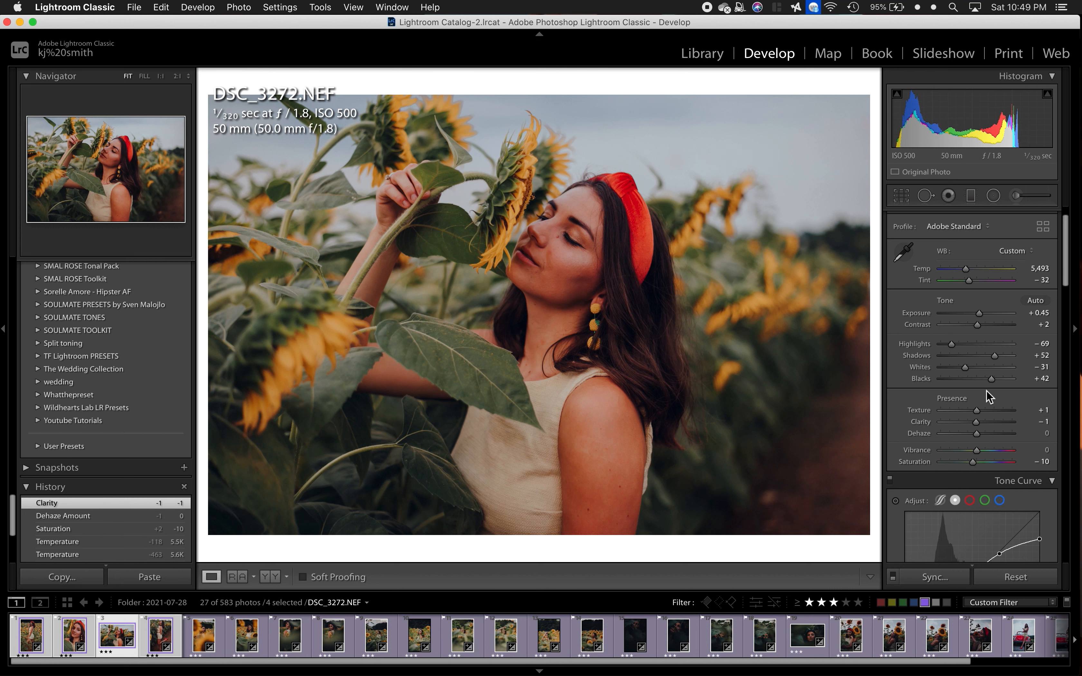
- Set the lens profile correction's vignetting amount to 55 after trying 100 and 13
{"action": "scroll", "coordinate": [987, 392], "scroll_direction": "down", "scroll_amount": 20}
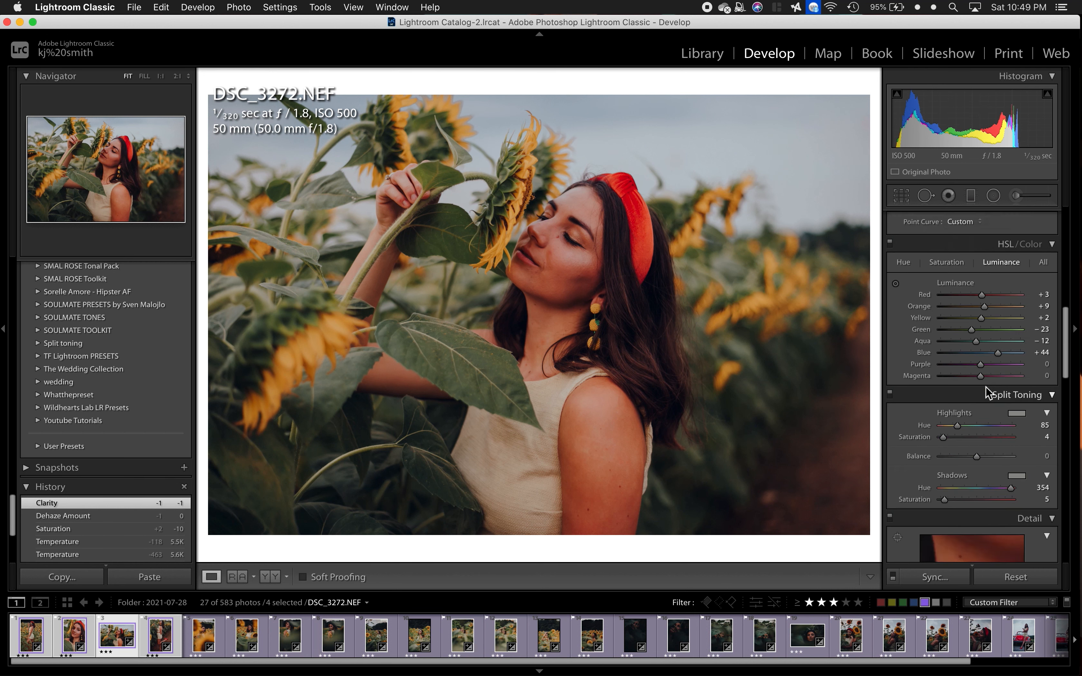
{"action": "scroll", "coordinate": [986, 392], "scroll_direction": "down", "scroll_amount": 10}
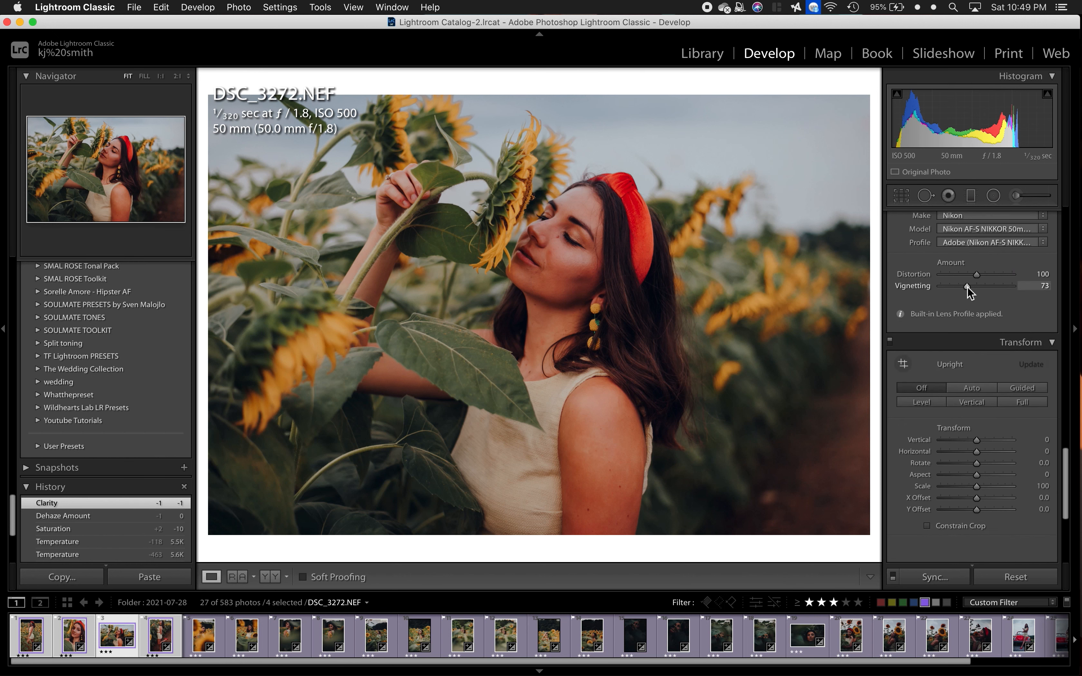
{"action": "double_click", "coordinate": [967, 287]}
{"action": "key", "text": "super+z"}
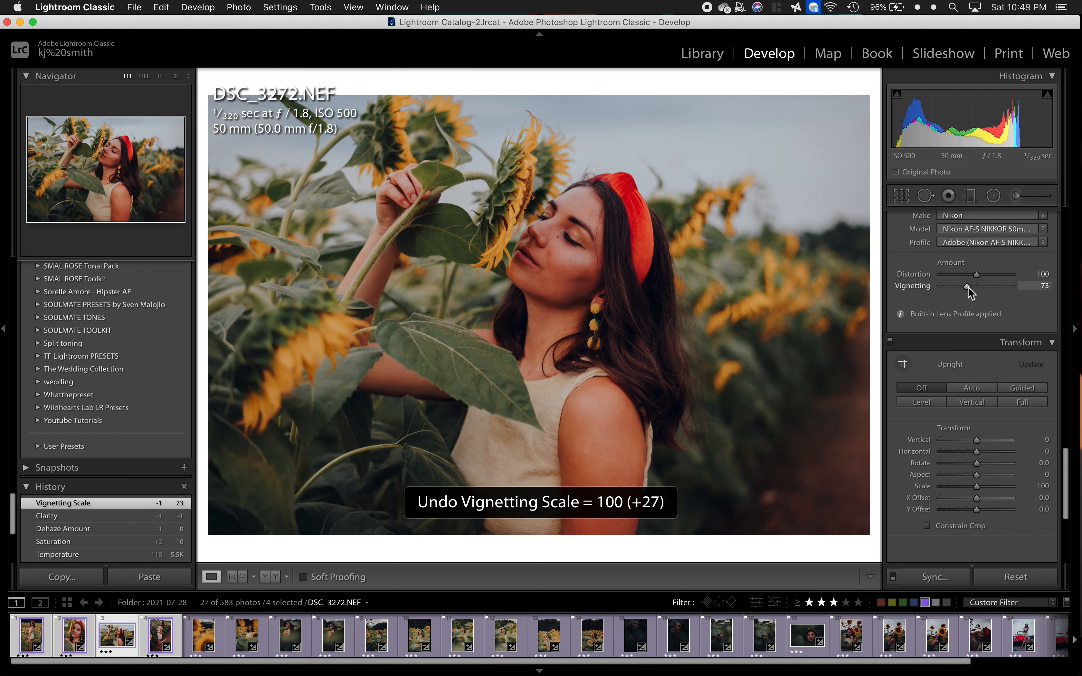
{"action": "left_click_drag", "start_coordinate": [949, 287], "coordinate": [945, 287]}
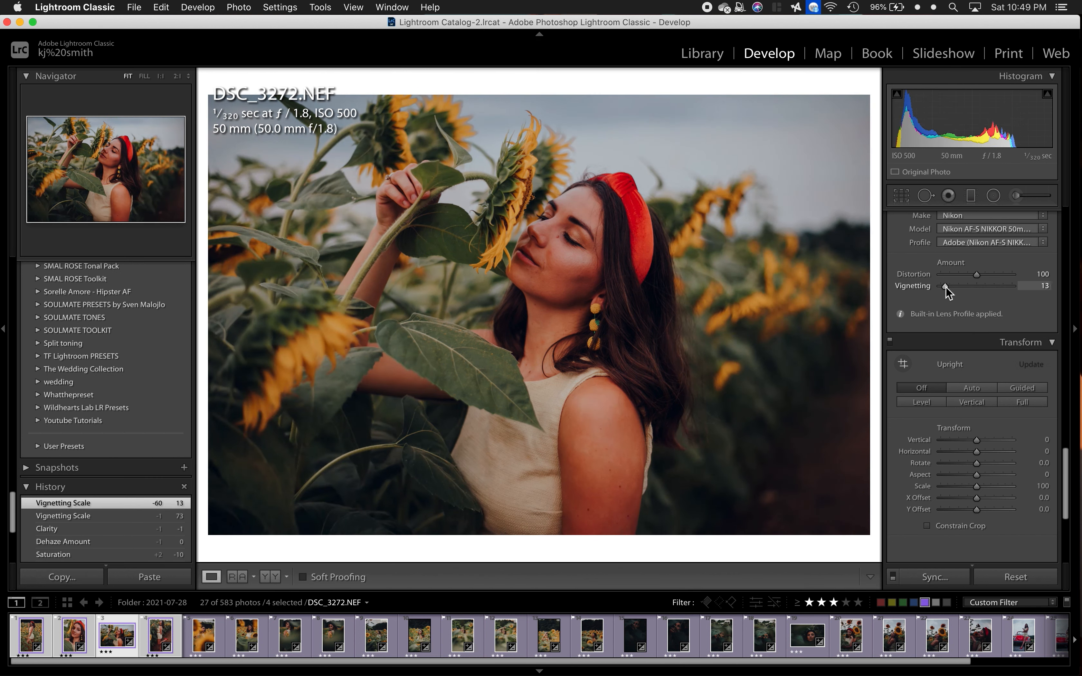
{"action": "key", "text": "super+z"}
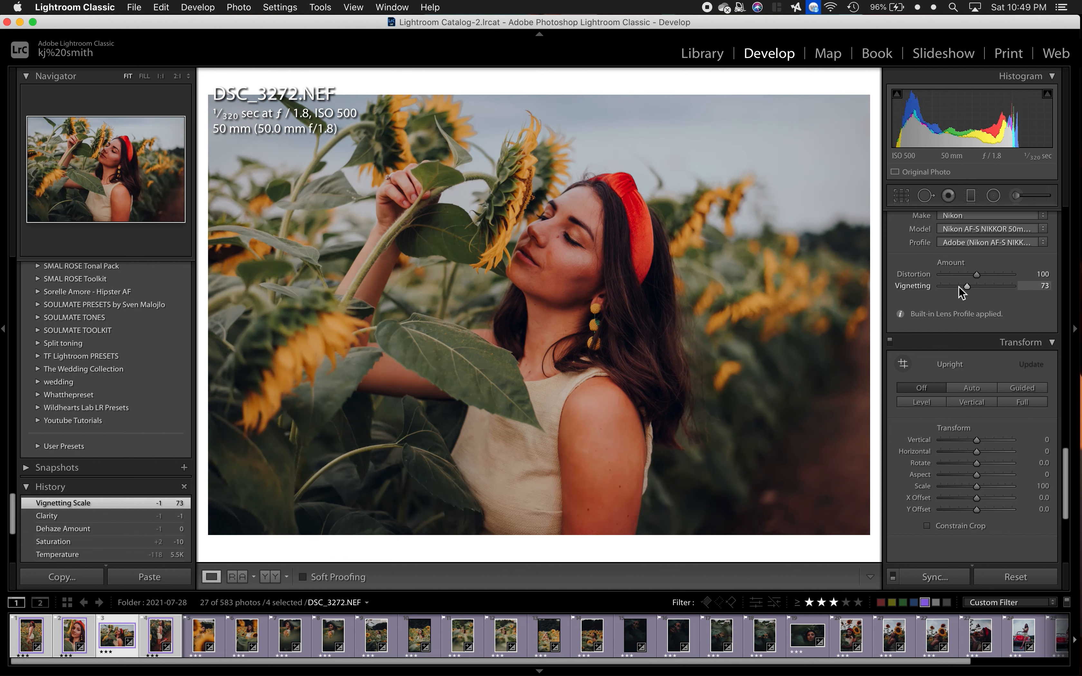
{"action": "left_click", "coordinate": [959, 287]}
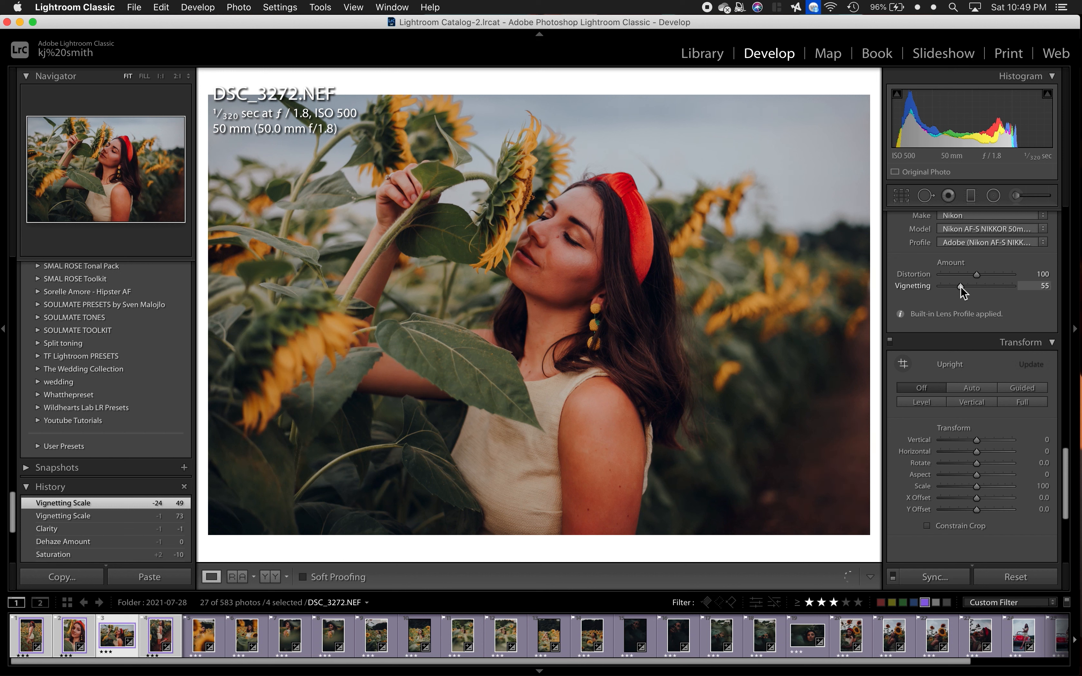
{"action": "left_click_drag", "start_coordinate": [960, 287], "coordinate": [961, 287]}
- Set the orange luminance to +7 and reset the red luminance to 0
{"action": "scroll", "coordinate": [1001, 304], "scroll_direction": "up", "scroll_amount": 10}
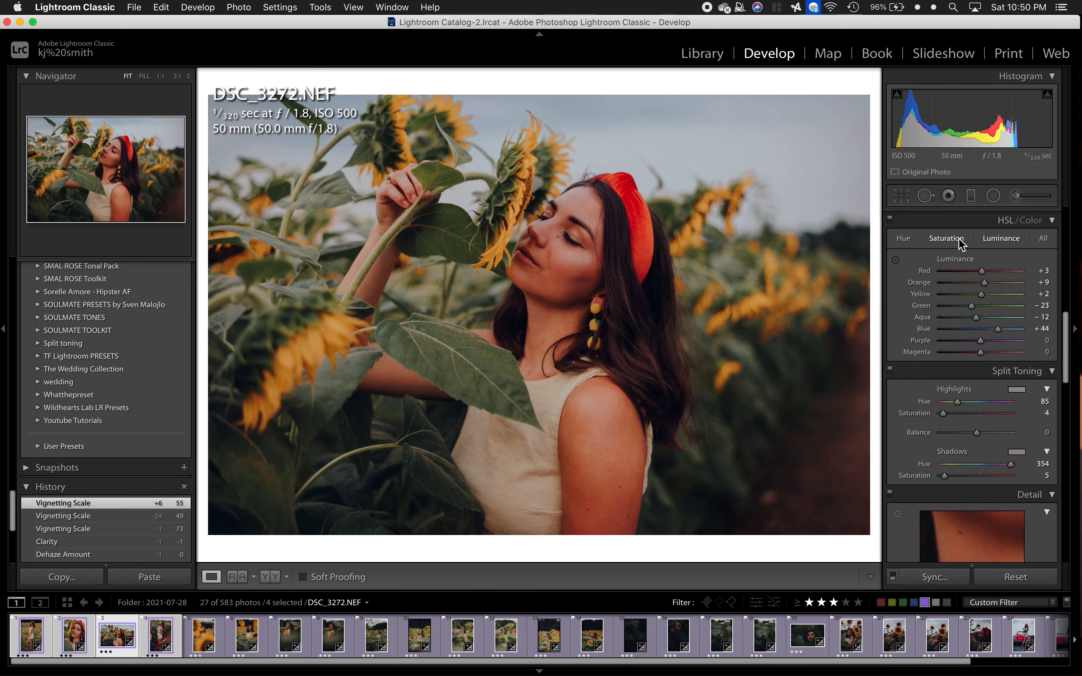
{"action": "double_click", "coordinate": [984, 282]}
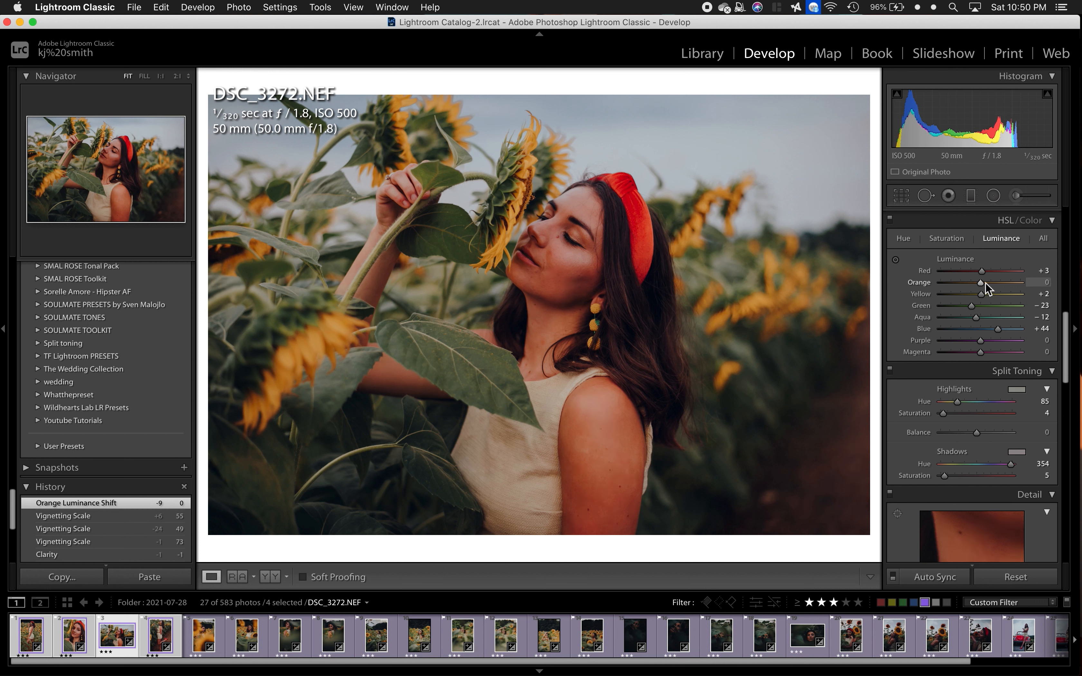
{"action": "key", "text": "super+z"}
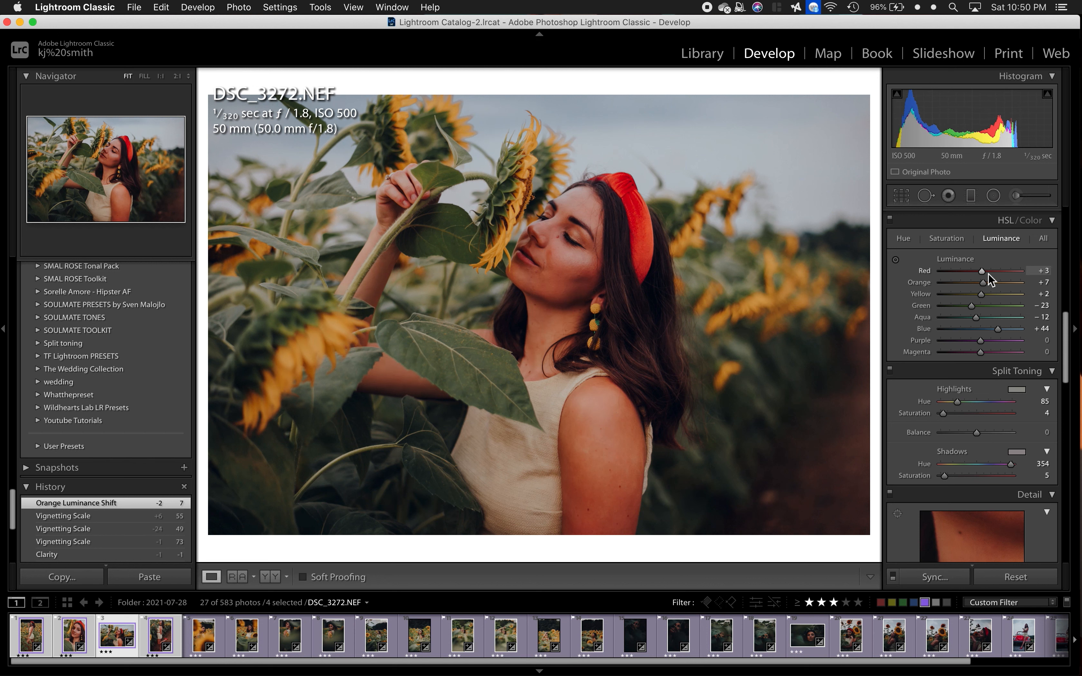
{"action": "left_click_drag", "start_coordinate": [983, 272], "coordinate": [960, 276]}
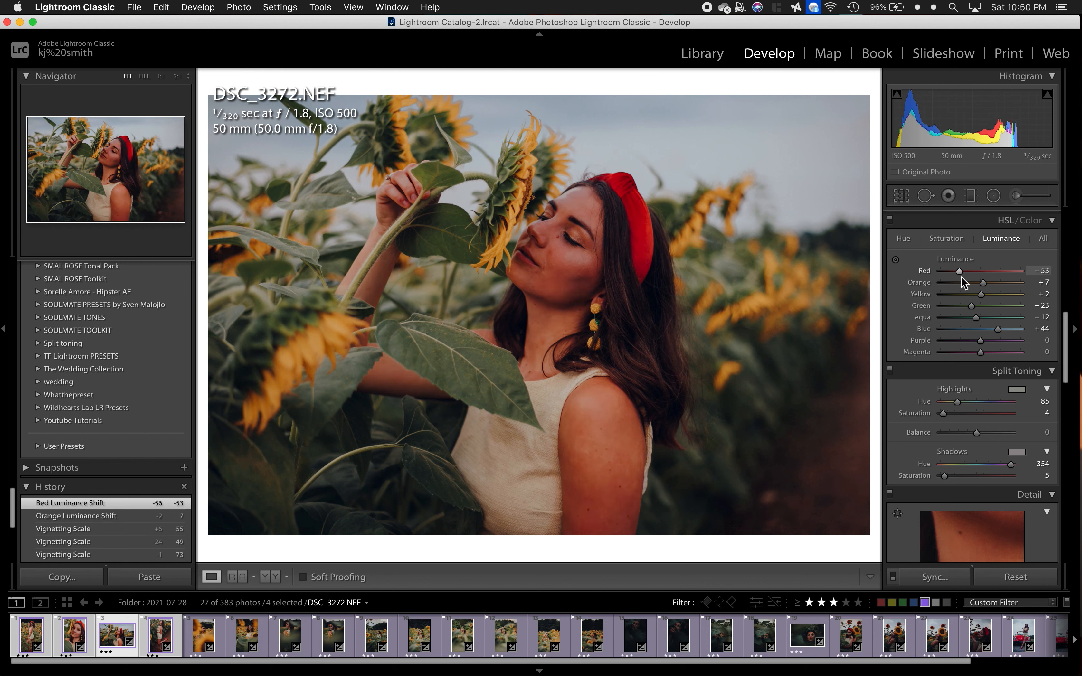
{"action": "key", "text": "super+z"}
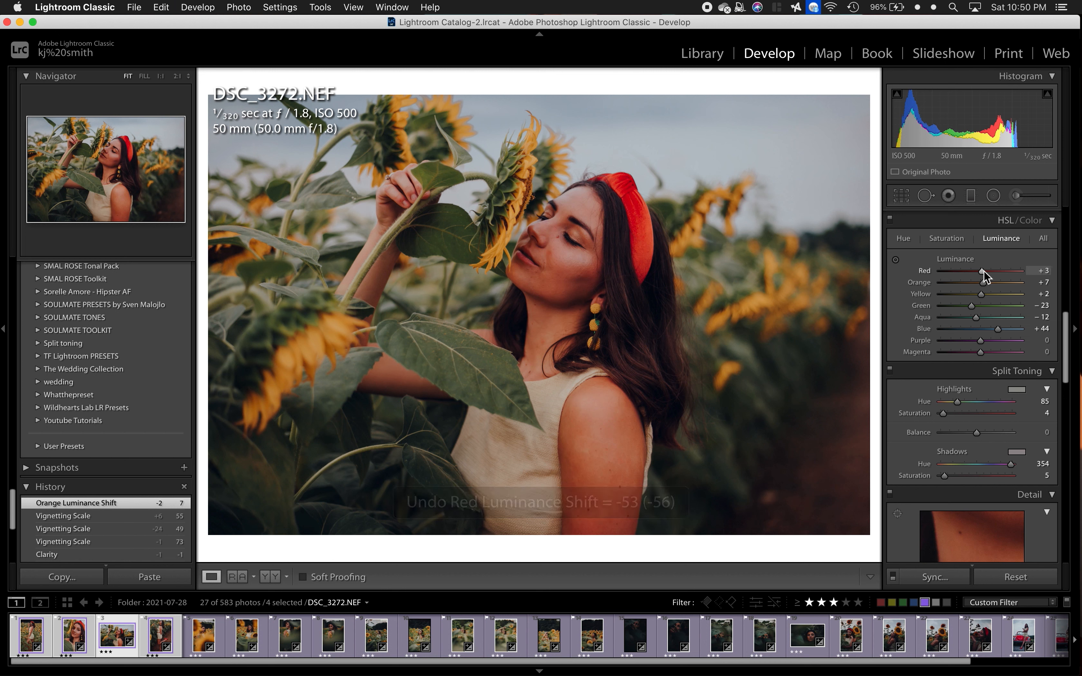
{"action": "double_click", "coordinate": [982, 270]}
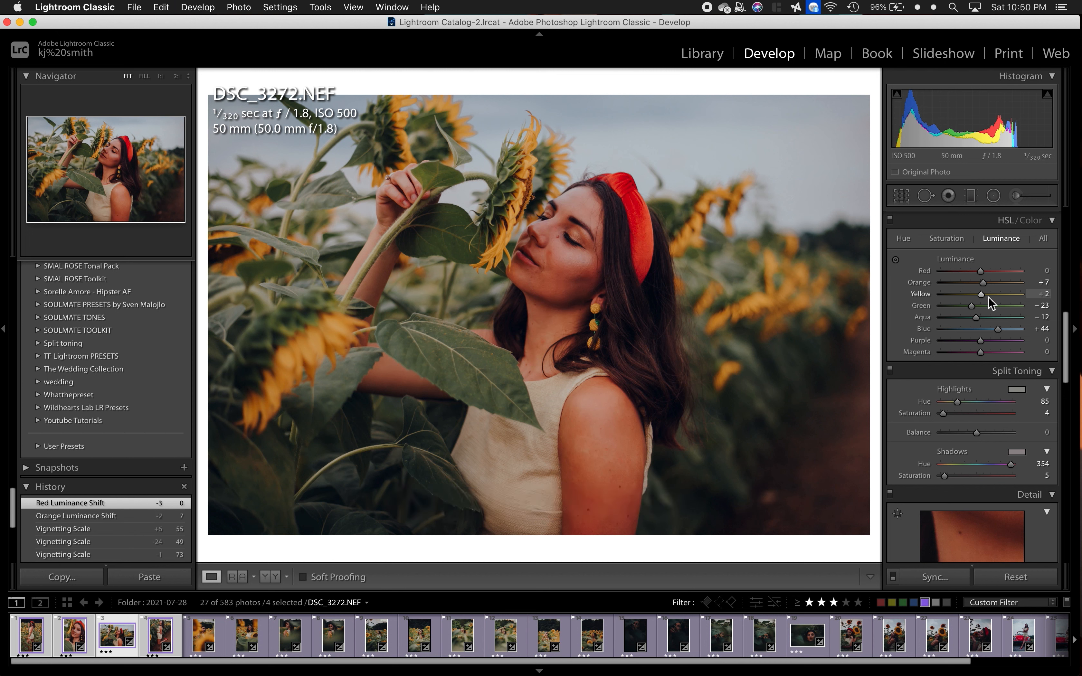
- Try a yellow luminance of -68, undo it, and set the yellow luminance to -3
{"action": "left_click_drag", "start_coordinate": [979, 295], "coordinate": [951, 297]}
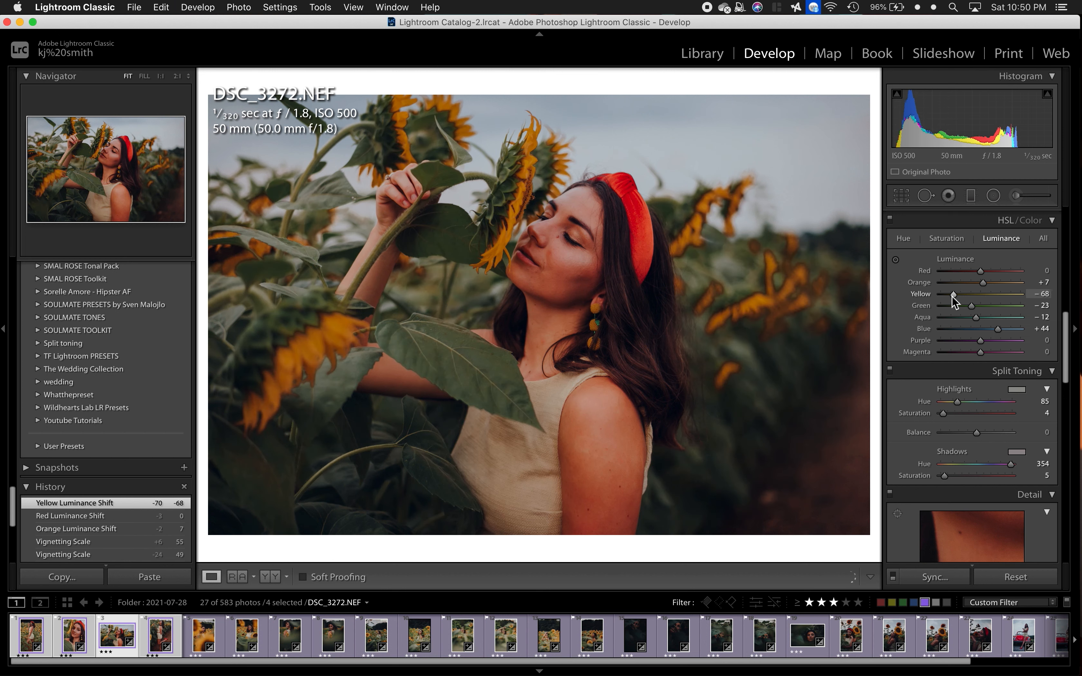
{"action": "key", "text": "super+z"}
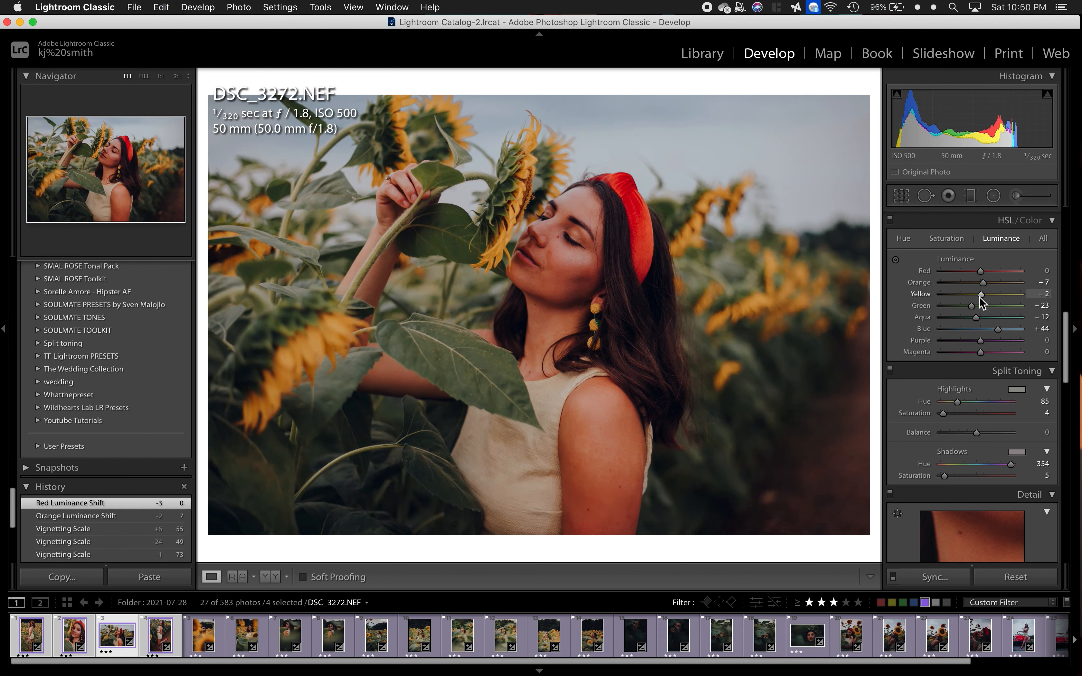
{"action": "double_click", "coordinate": [978, 293]}
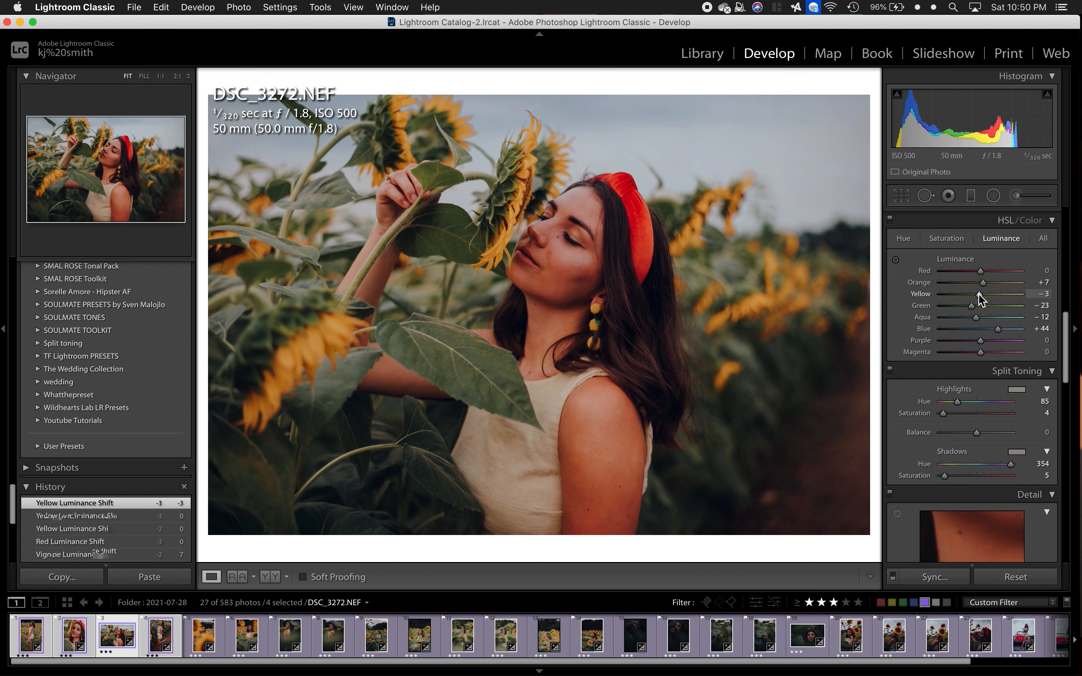
- Lower the black point of the tone curve to input 0, output 18
{"action": "scroll", "coordinate": [985, 326], "scroll_direction": "up", "scroll_amount": 5}
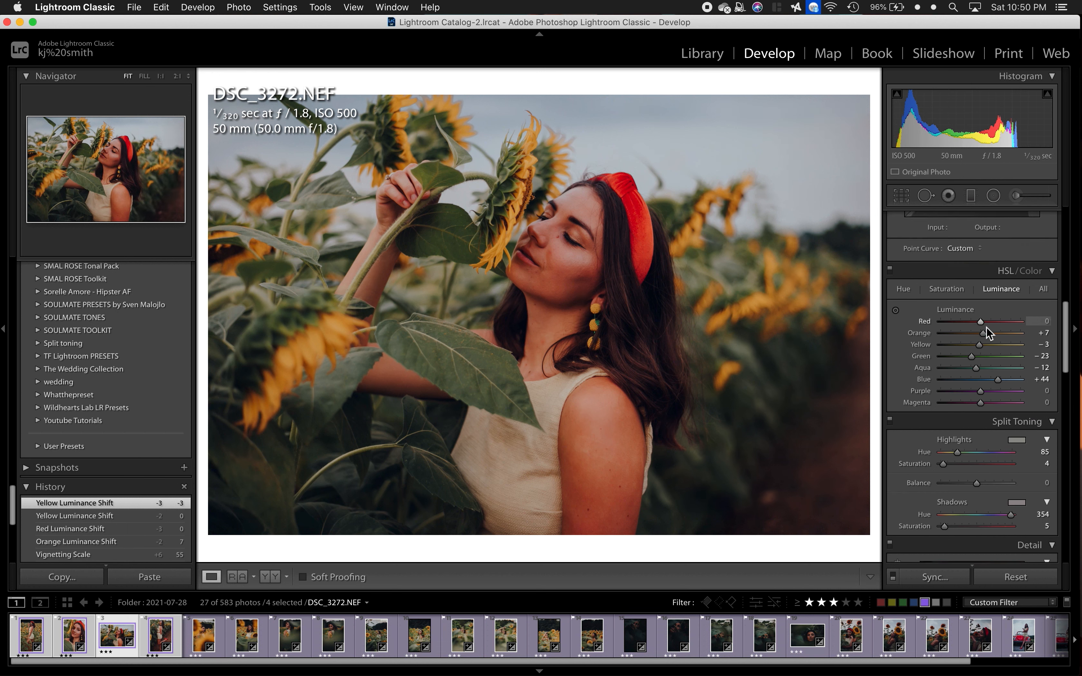
{"action": "scroll", "coordinate": [985, 327], "scroll_direction": "up", "scroll_amount": 4}
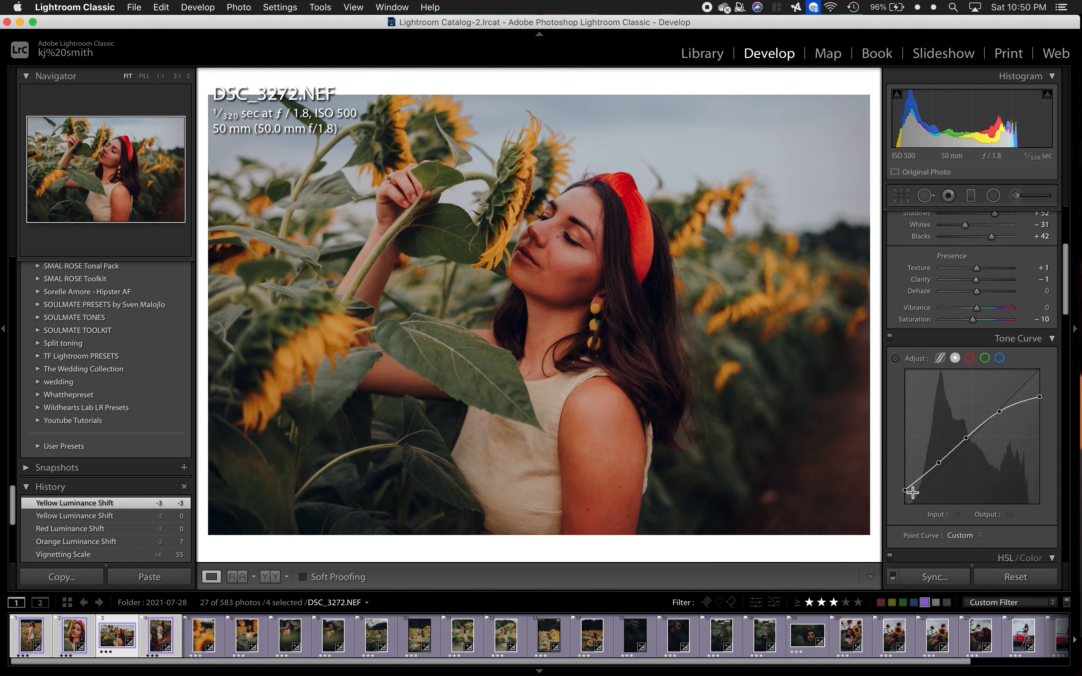
{"action": "mouse_move", "coordinate": [908, 492]}
{"action": "left_mouse_down"}
{"action": "mouse_move", "coordinate": [896, 523]}
{"action": "mouse_move", "coordinate": [896, 475]}
{"action": "mouse_move", "coordinate": [893, 527]}
{"action": "mouse_move", "coordinate": [907, 509]}
{"action": "left_mouse_up"}
{"action": "key", "text": "super+z"}
{"action": "left_click_drag", "start_coordinate": [906, 490], "coordinate": [906, 495]}
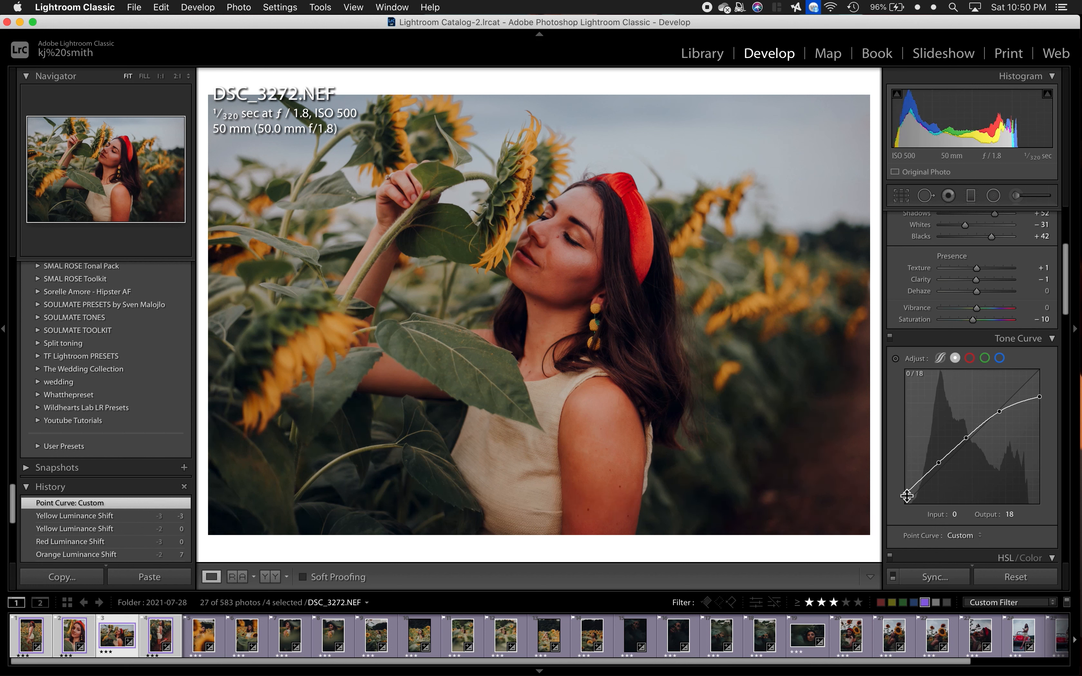
- Try a vibrance of +62, undo it, and set the vibrance to +3
{"action": "scroll", "coordinate": [936, 352], "scroll_direction": "up", "scroll_amount": 4}
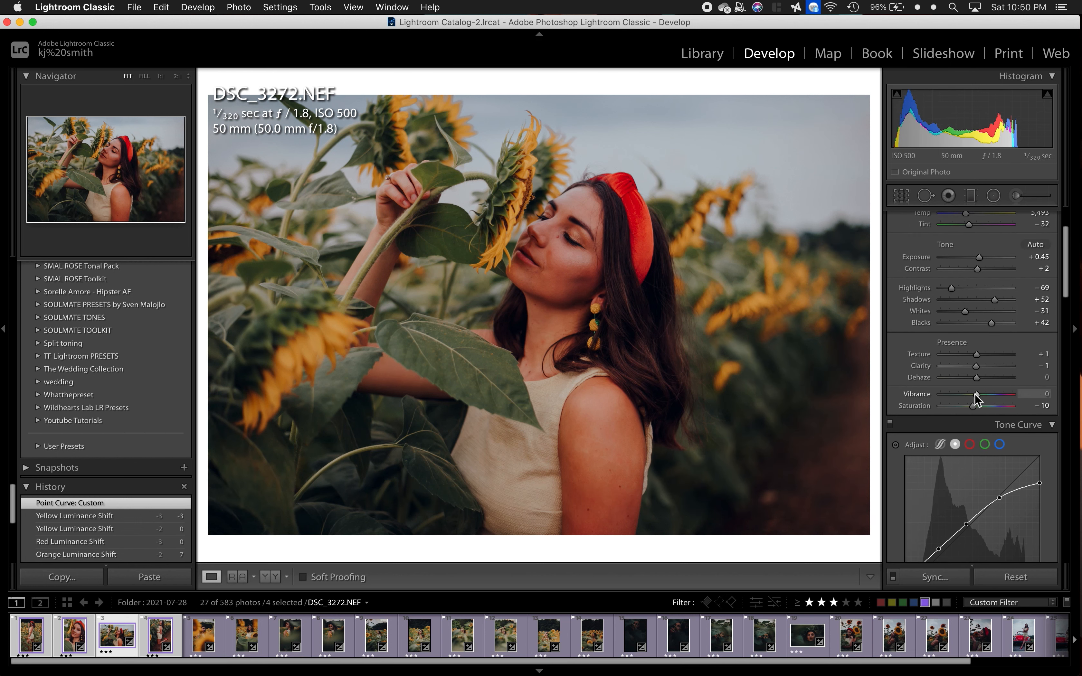
{"action": "left_click_drag", "start_coordinate": [976, 394], "coordinate": [997, 394]}
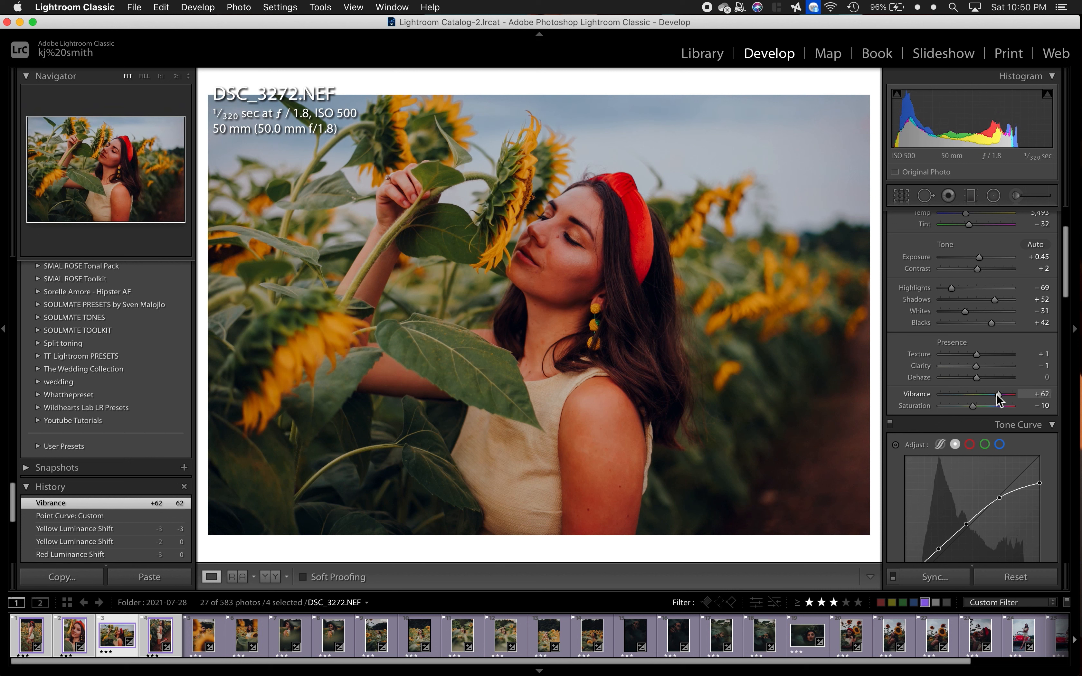
{"action": "key", "text": "super+z"}
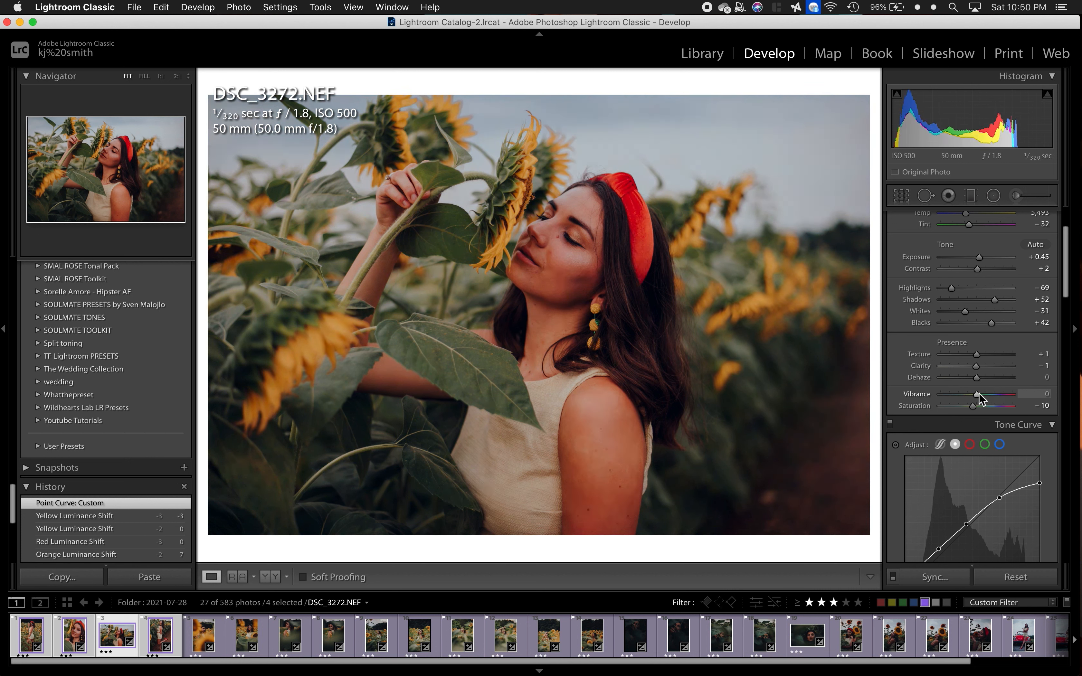
{"action": "left_click", "coordinate": [978, 392]}
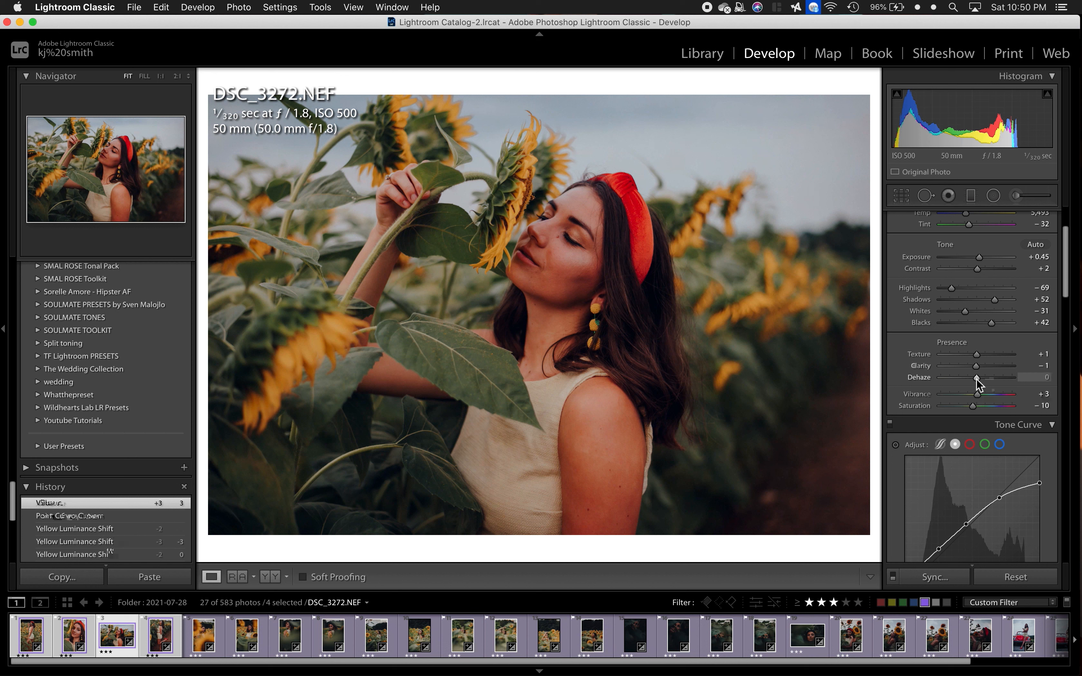
- Try a Dehaze amount of -8 on the photo and undo the change
{"action": "left_click_drag", "start_coordinate": [976, 379], "coordinate": [973, 380]}
{"action": "key", "text": "super+z"}
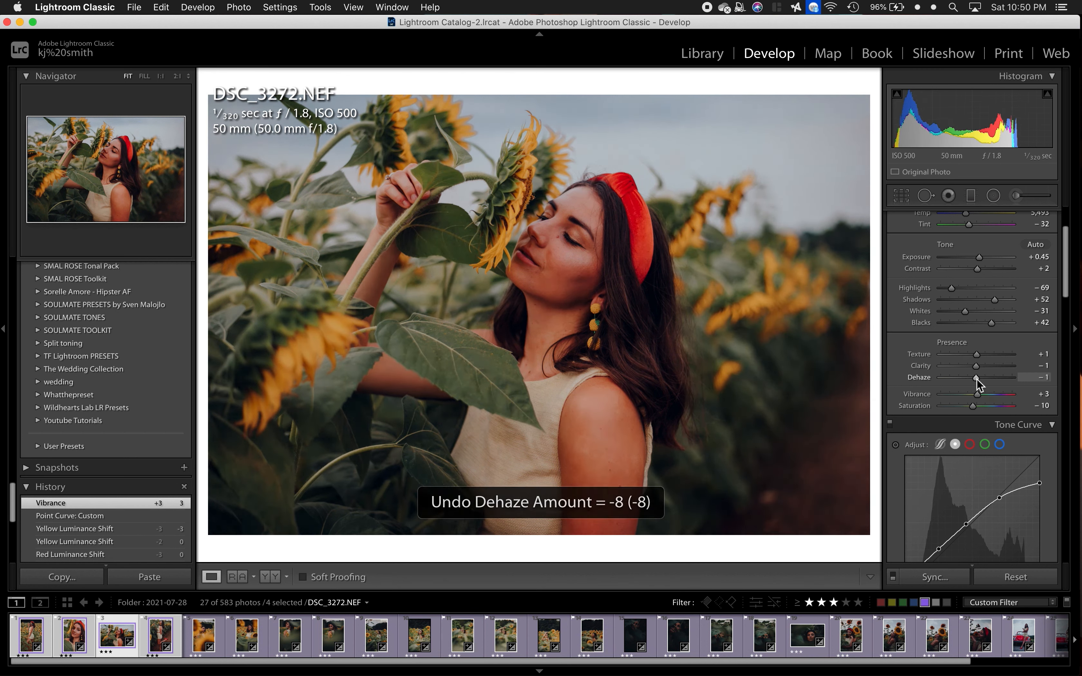
- Set the Dehaze amount to -1 and reset the contrast to 0
{"action": "left_click", "coordinate": [975, 379]}
{"action": "double_click", "coordinate": [978, 270]}
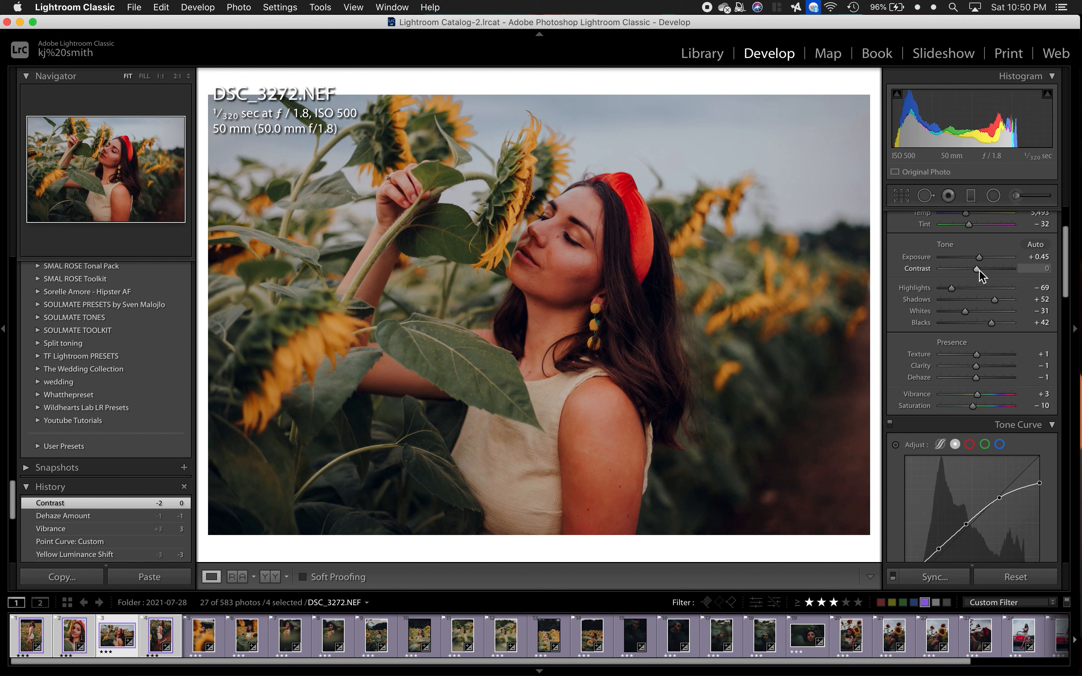
- Try a shadows value of +76 and a stronger one, undo both, and set the shadows to +65
{"action": "left_click_drag", "start_coordinate": [994, 299], "coordinate": [1003, 300]}
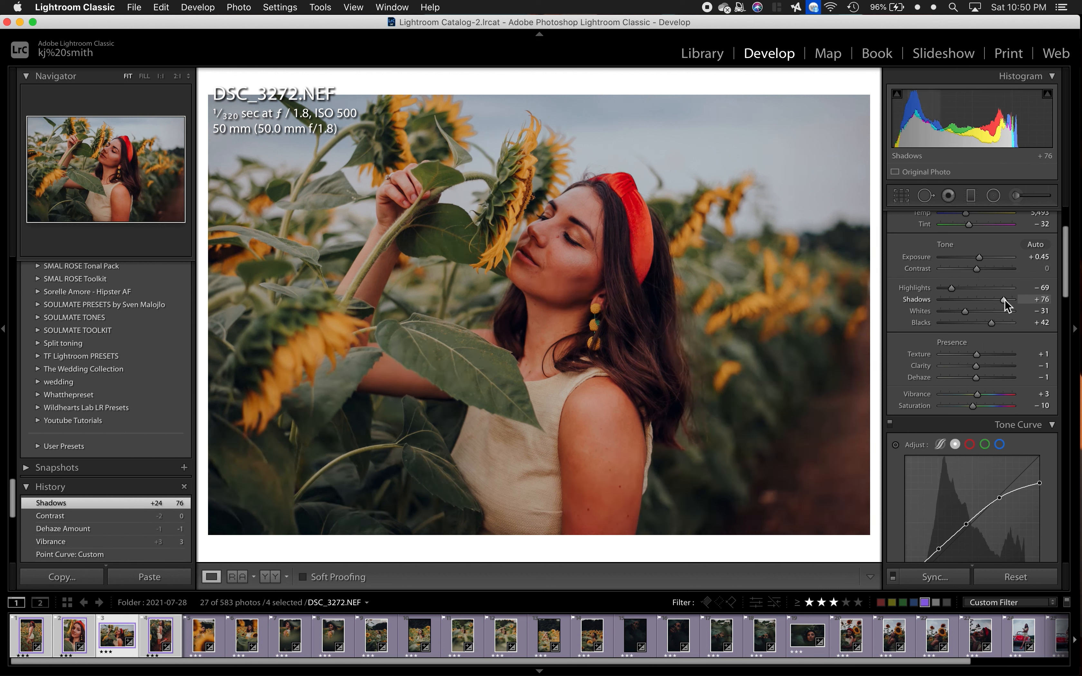
{"action": "key", "text": "cmd+z"}
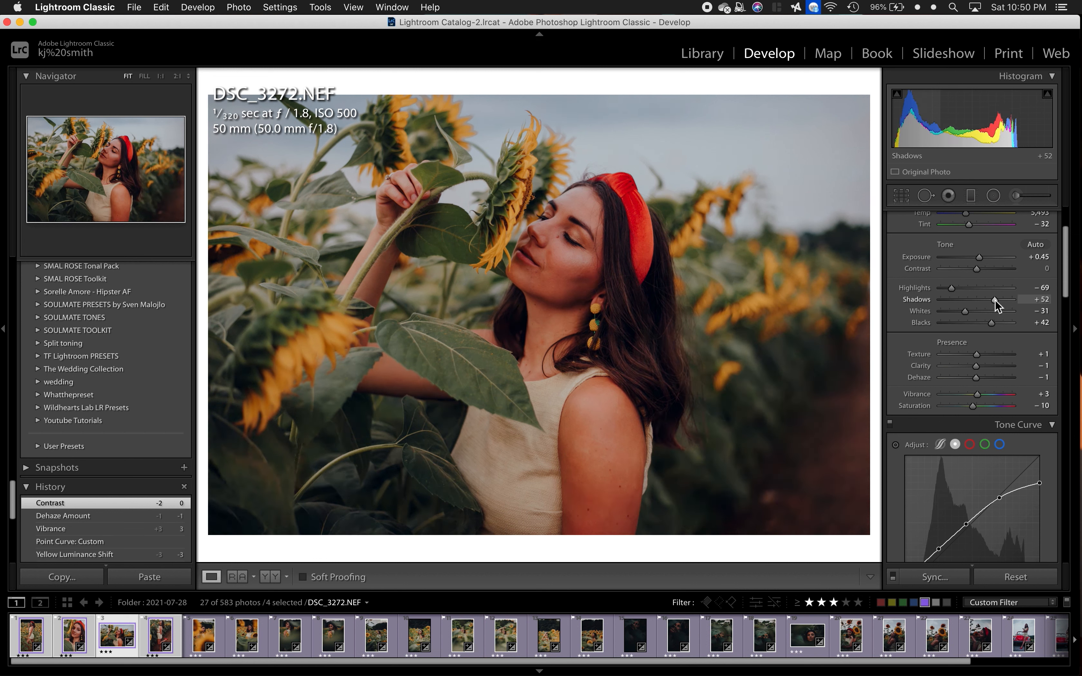
{"action": "left_click_drag", "start_coordinate": [995, 299], "coordinate": [1033, 308]}
{"action": "key", "text": "cmd+z"}
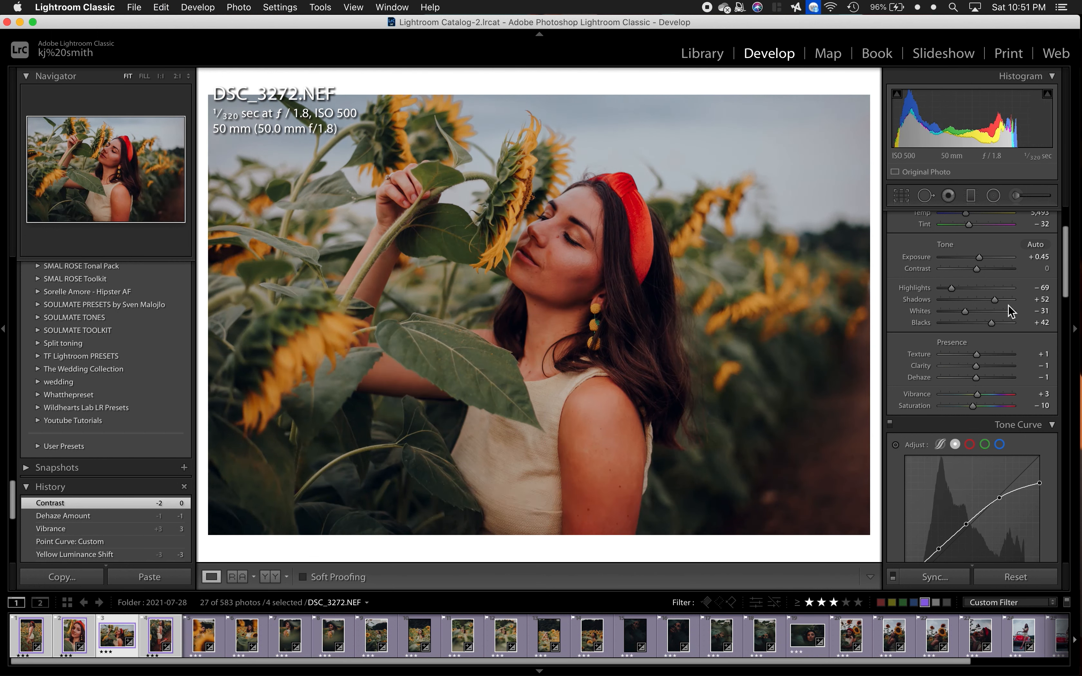
{"action": "left_click", "coordinate": [1000, 299]}
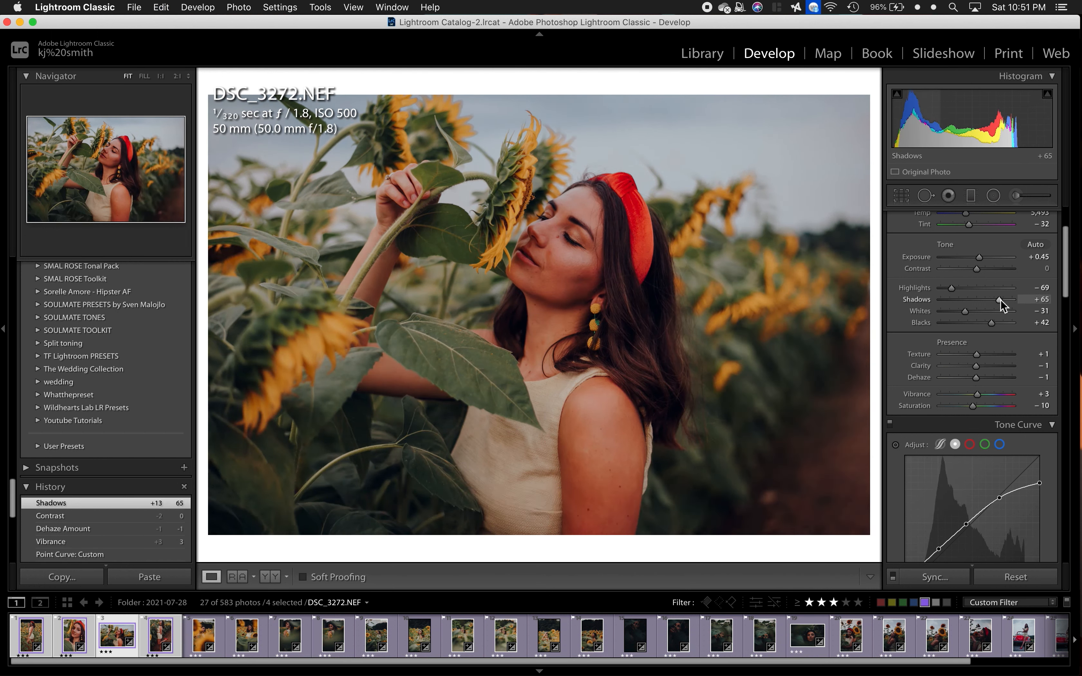
- Try an exposure of 0.00 on the photo and undo the change
{"action": "scroll", "coordinate": [999, 299], "scroll_direction": "up", "scroll_amount": 3}
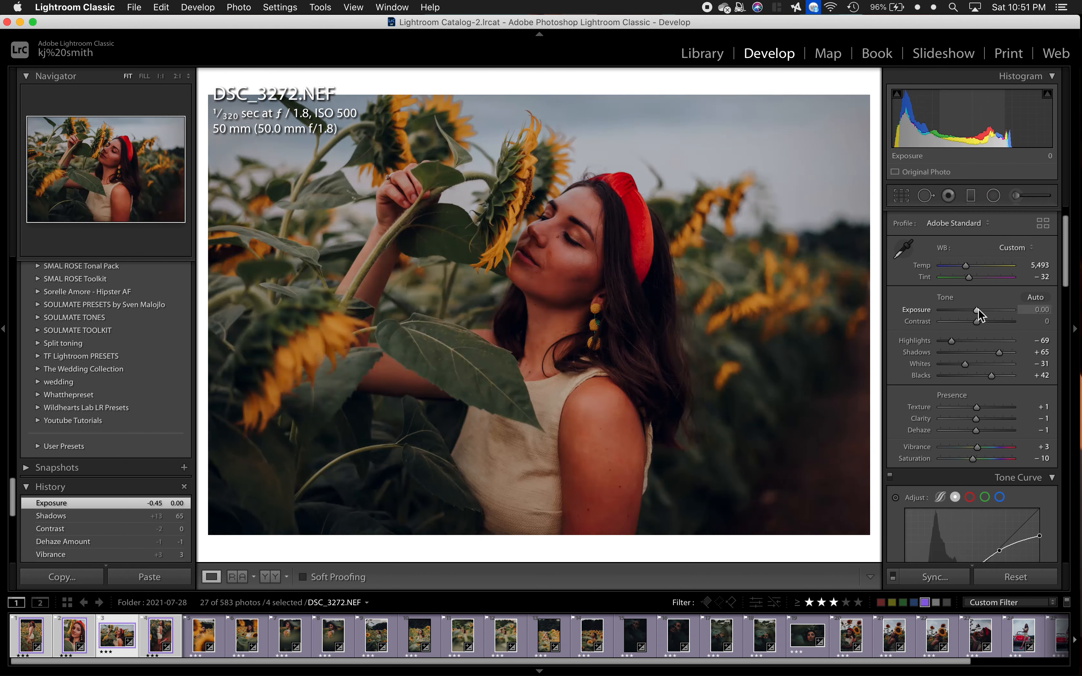
{"action": "key", "text": "super+z"}
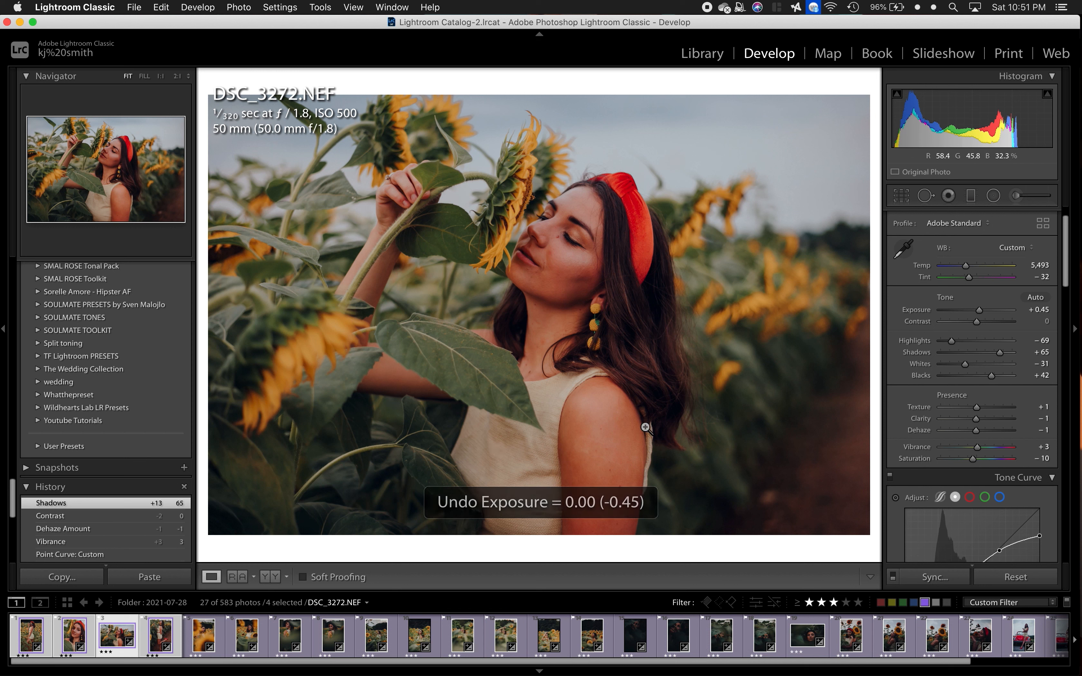
- Compare the two Synchronize Settings history states with the current edit and return to the latest Shadows state
{"action": "scroll", "coordinate": [181, 529], "scroll_direction": "down", "scroll_amount": 15}
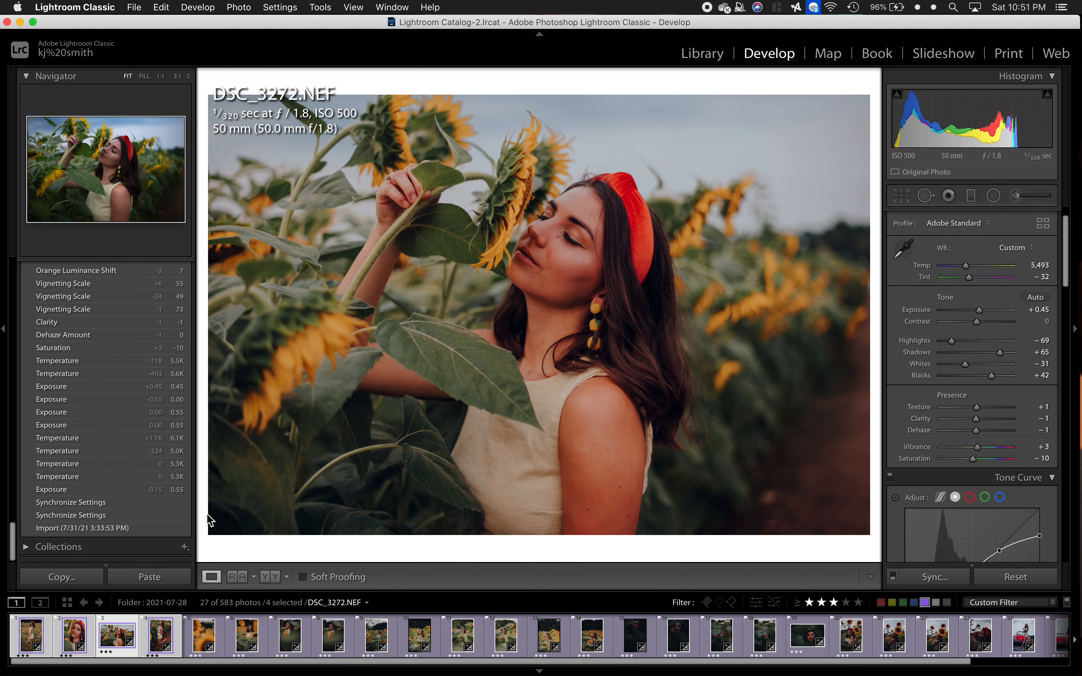
{"action": "left_click", "coordinate": [139, 518]}
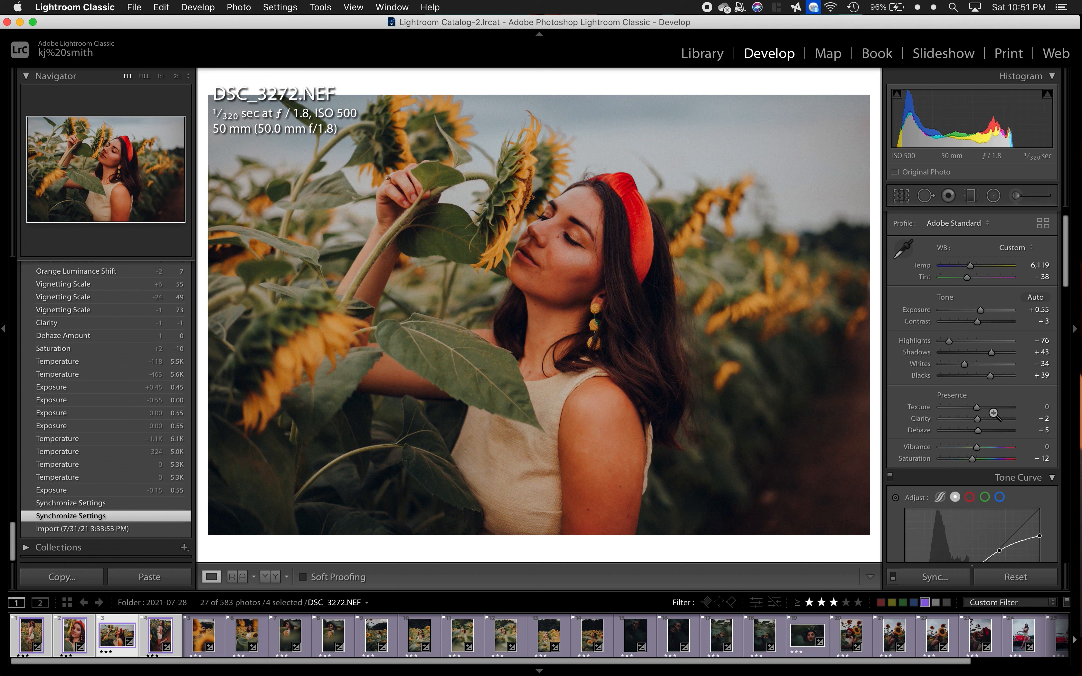
{"action": "scroll", "coordinate": [993, 413], "scroll_direction": "down", "scroll_amount": 15}
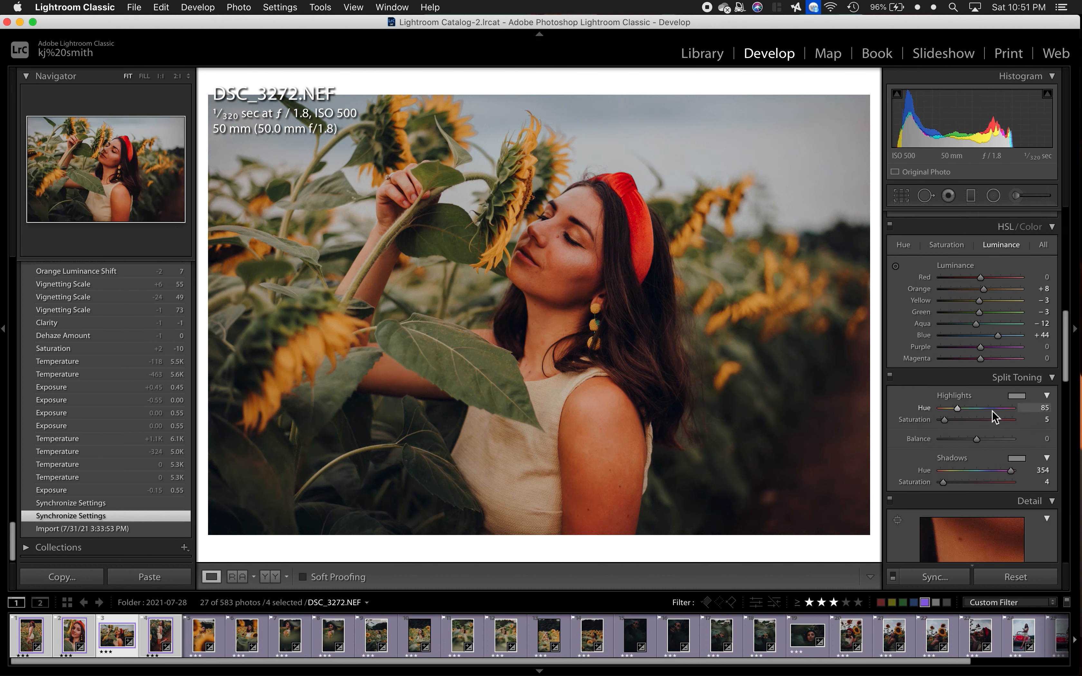
{"action": "left_click", "coordinate": [72, 503]}
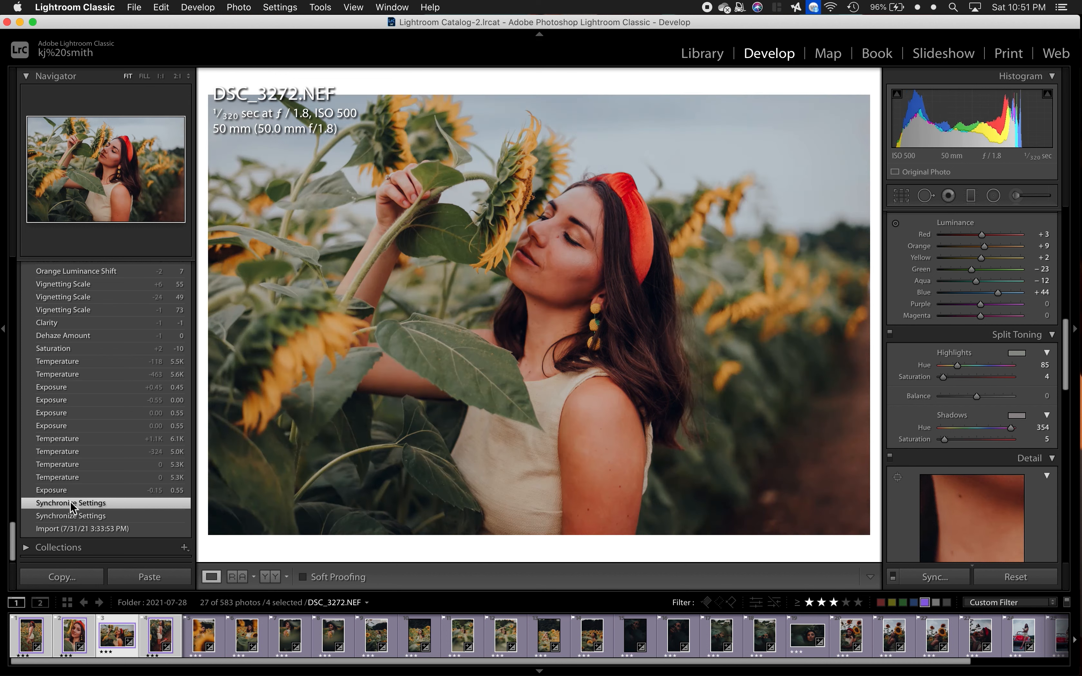
{"action": "scroll", "coordinate": [112, 415], "scroll_direction": "up", "scroll_amount": 10}
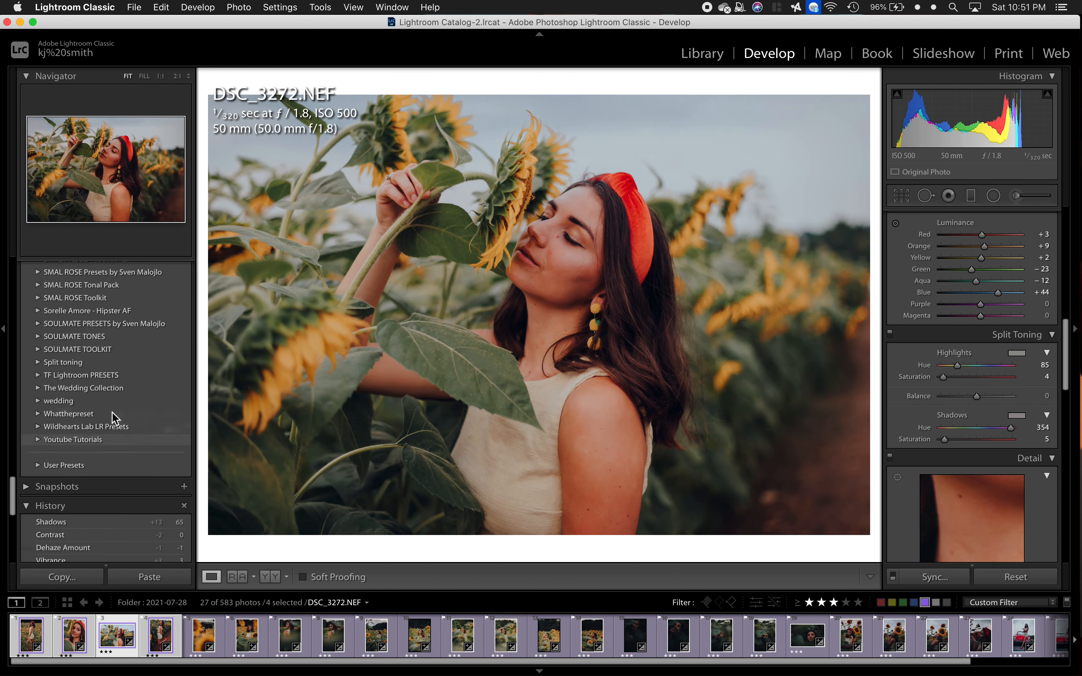
{"action": "scroll", "coordinate": [113, 416], "scroll_direction": "down", "scroll_amount": 10}
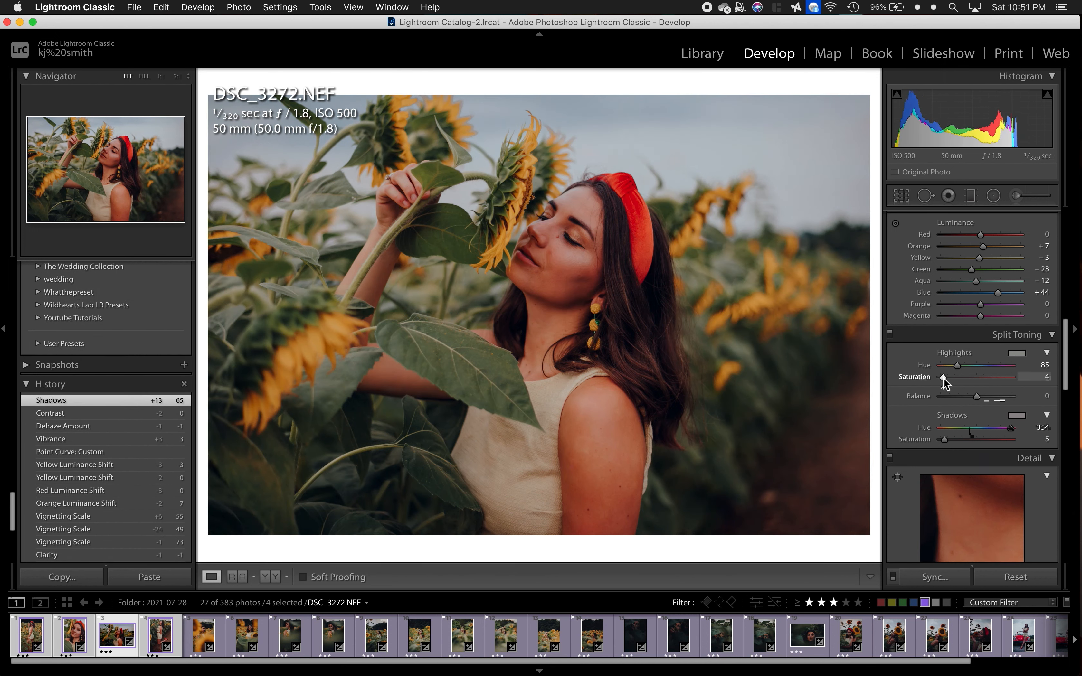
- Try a split toning highlight saturation of 0, undo it, and set the highlight saturation to 5
{"action": "mouse_move", "coordinate": [942, 377]}
{"action": "left_mouse_down"}
{"action": "mouse_move", "coordinate": [951, 377]}
{"action": "mouse_move", "coordinate": [932, 378]}
{"action": "left_mouse_up"}
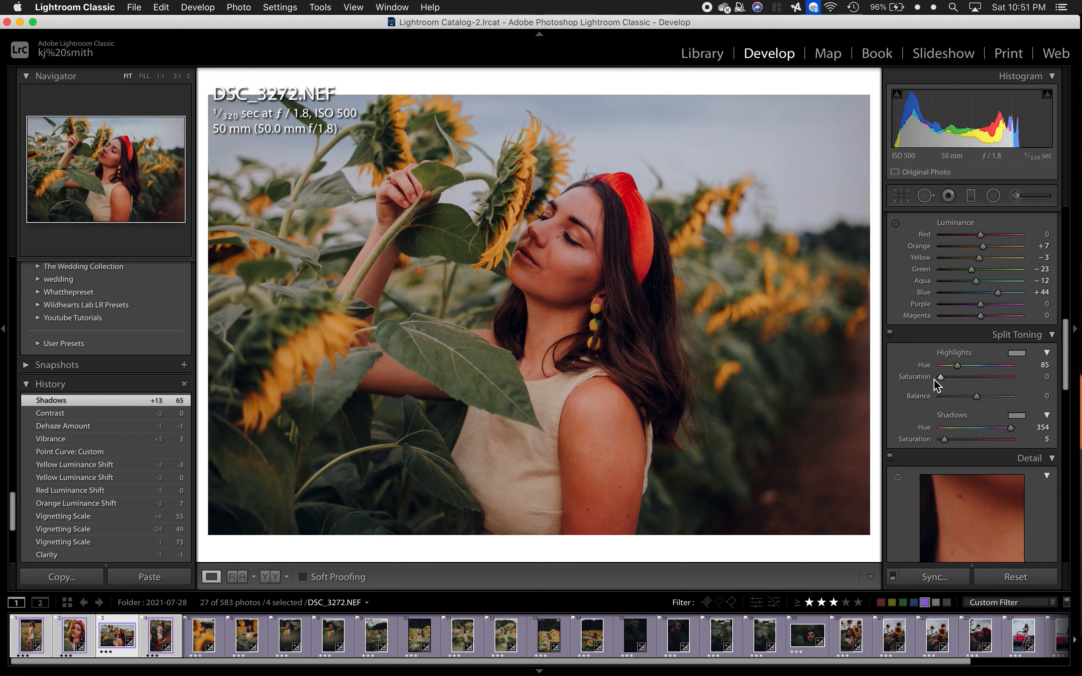
{"action": "key", "text": "super+z"}
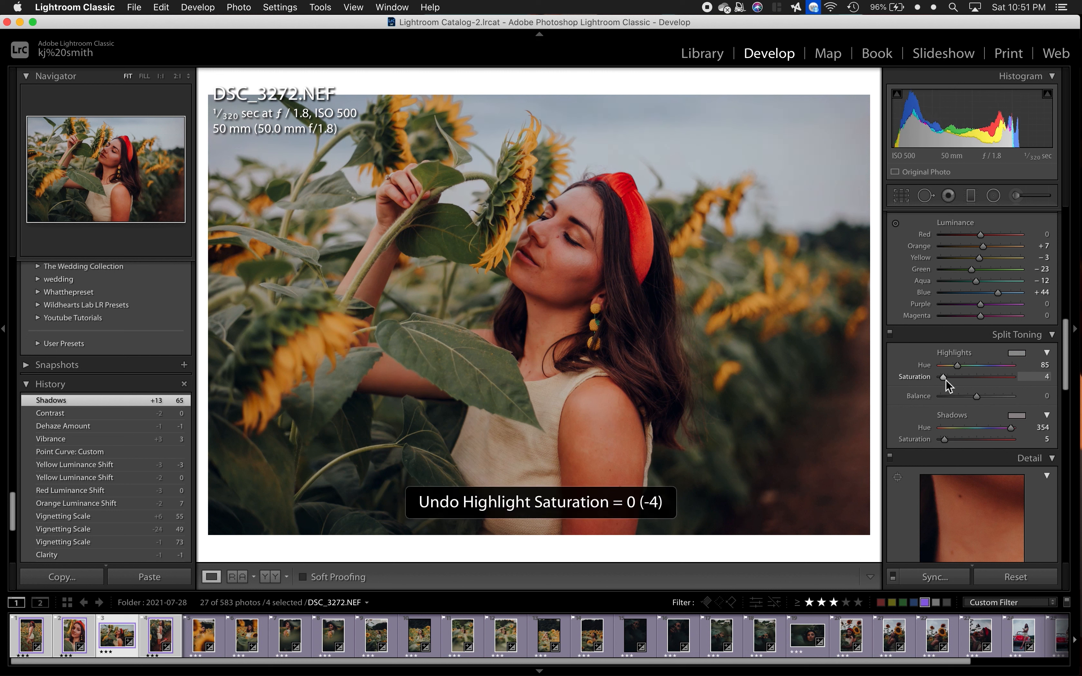
{"action": "left_click_drag", "start_coordinate": [946, 383], "coordinate": [945, 383]}
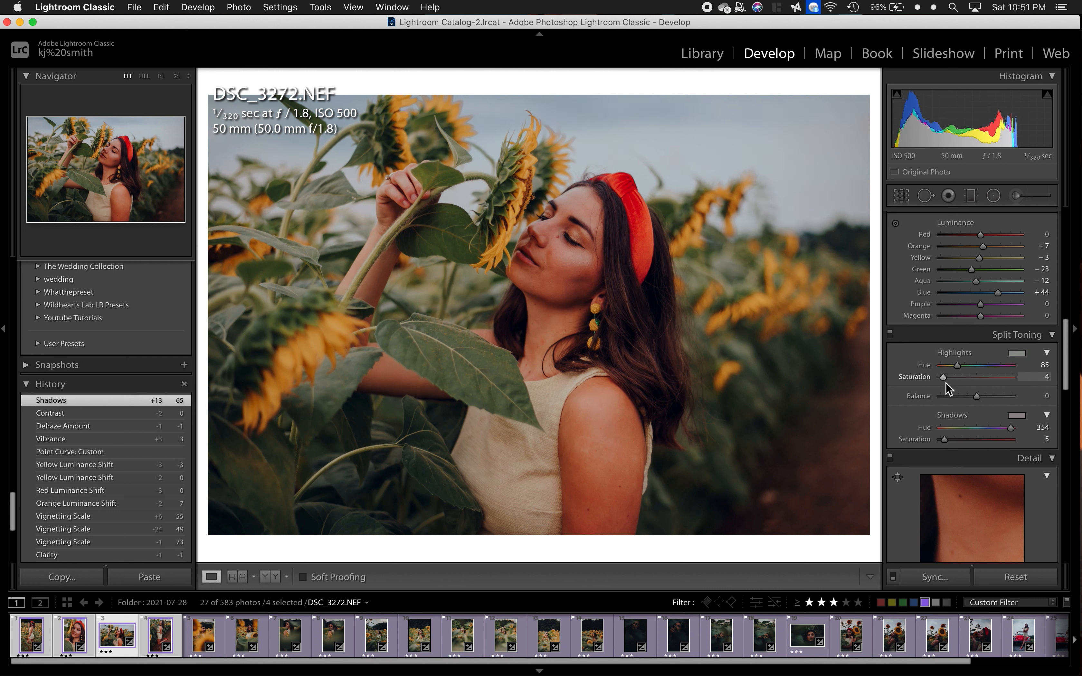
- Try a split toning shadow saturation of 0, undo it, and set the shadow saturation to 4, undoing further trials
{"action": "left_click_drag", "start_coordinate": [946, 440], "coordinate": [919, 453]}
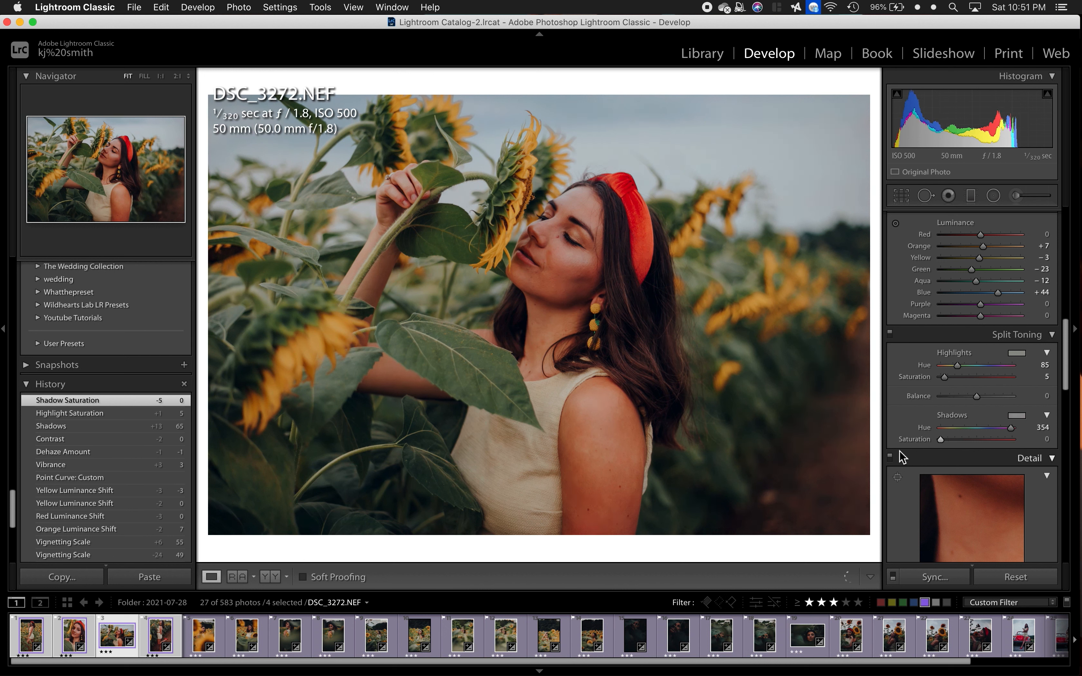
{"action": "key", "text": "super+z"}
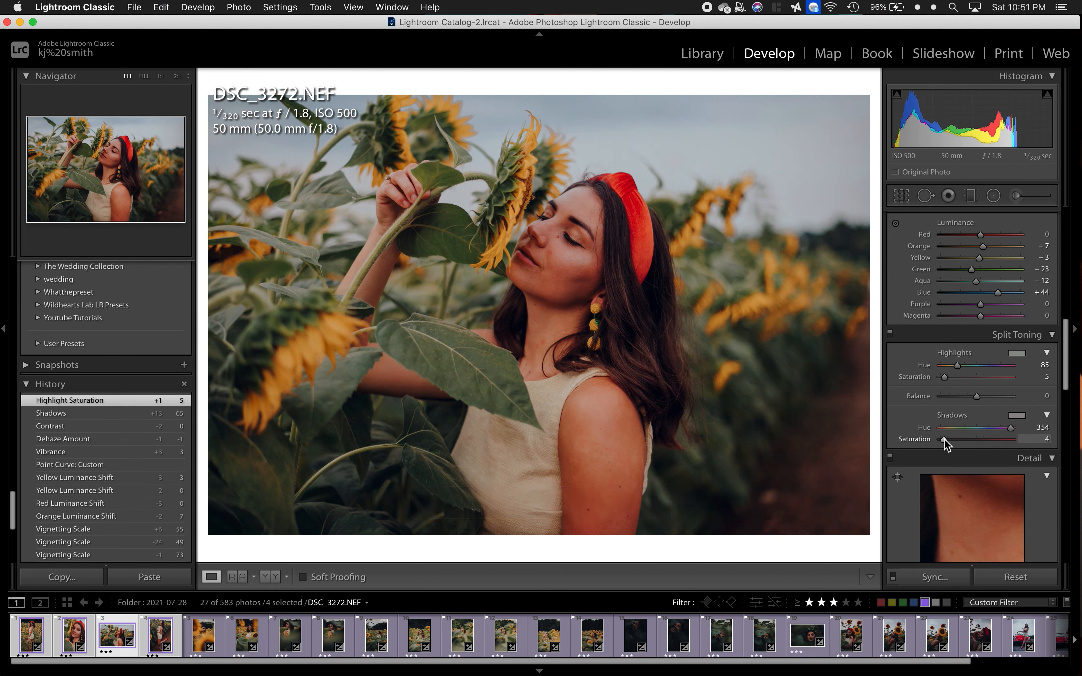
{"action": "left_click_drag", "start_coordinate": [943, 439], "coordinate": [958, 440]}
{"action": "key", "text": "super+z"}
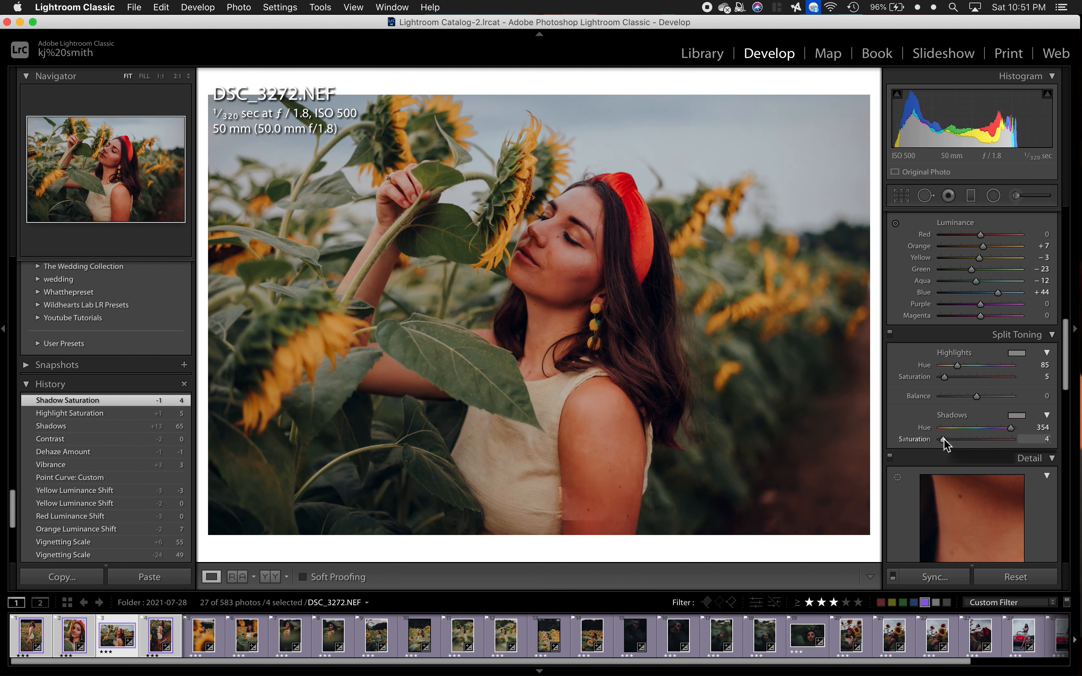
{"action": "left_click_drag", "start_coordinate": [943, 439], "coordinate": [938, 440]}
{"action": "key", "text": "super+z"}
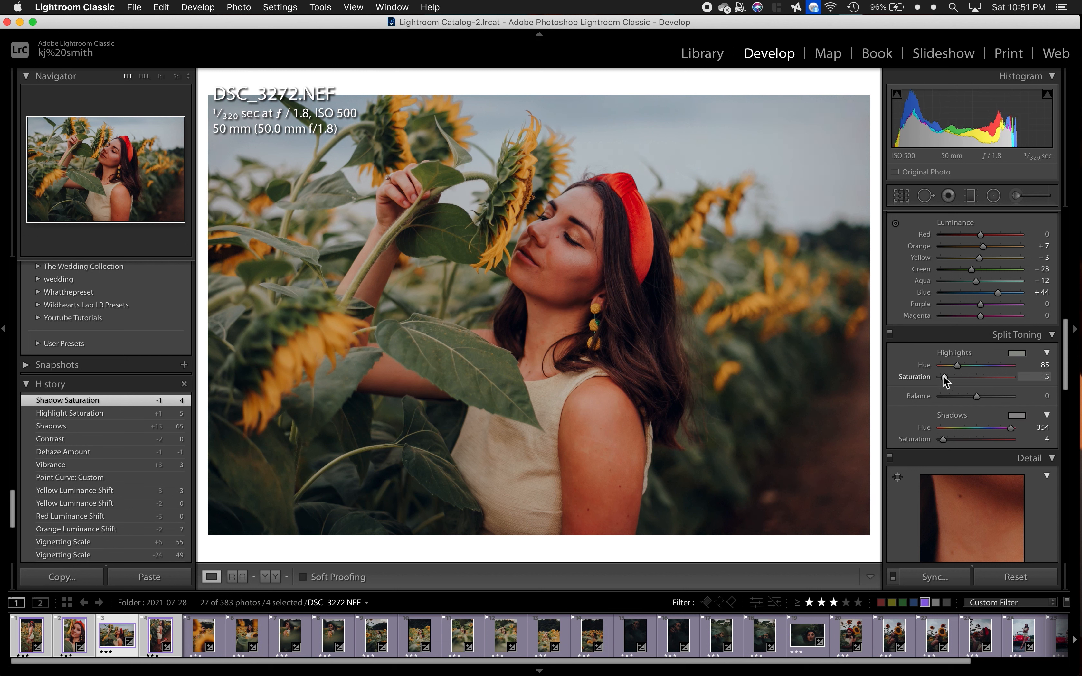
- Try removing the split toning highlight saturation, undo it, and set the highlight saturation to 3
{"action": "left_click_drag", "start_coordinate": [944, 380], "coordinate": [776, 431]}
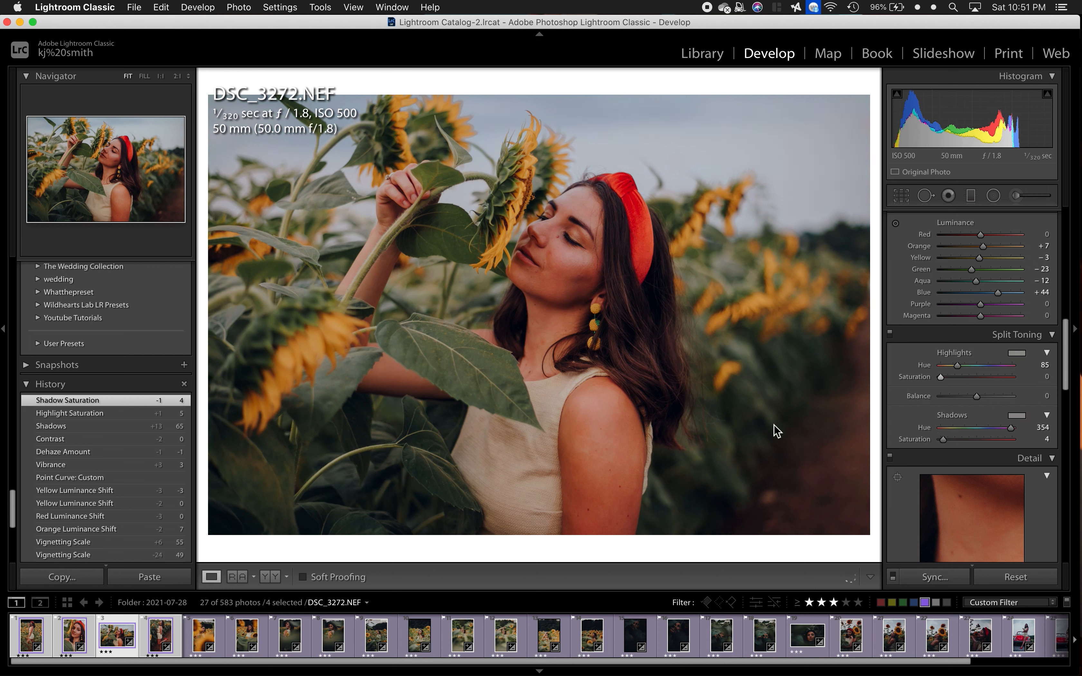
{"action": "key", "text": "super+z"}
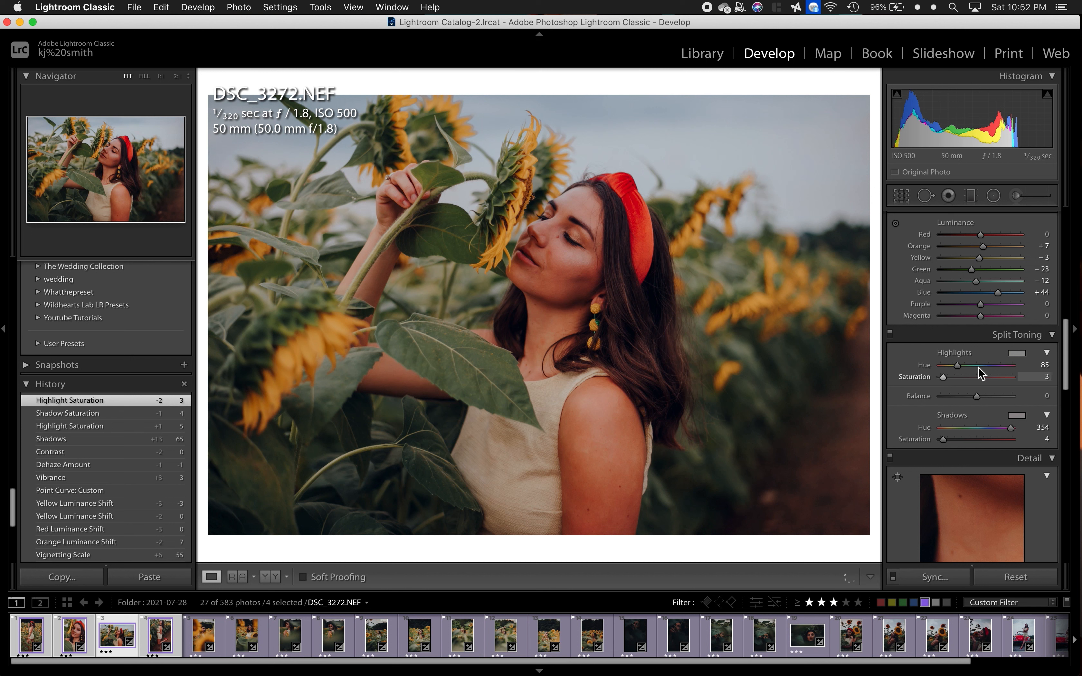
- Try lowering the white point of the tone curve to input 255, output 19, and undo the curve changes
{"action": "scroll", "coordinate": [983, 366], "scroll_direction": "up", "scroll_amount": 5}
{"action": "scroll", "coordinate": [982, 366], "scroll_direction": "up", "scroll_amount": 3}
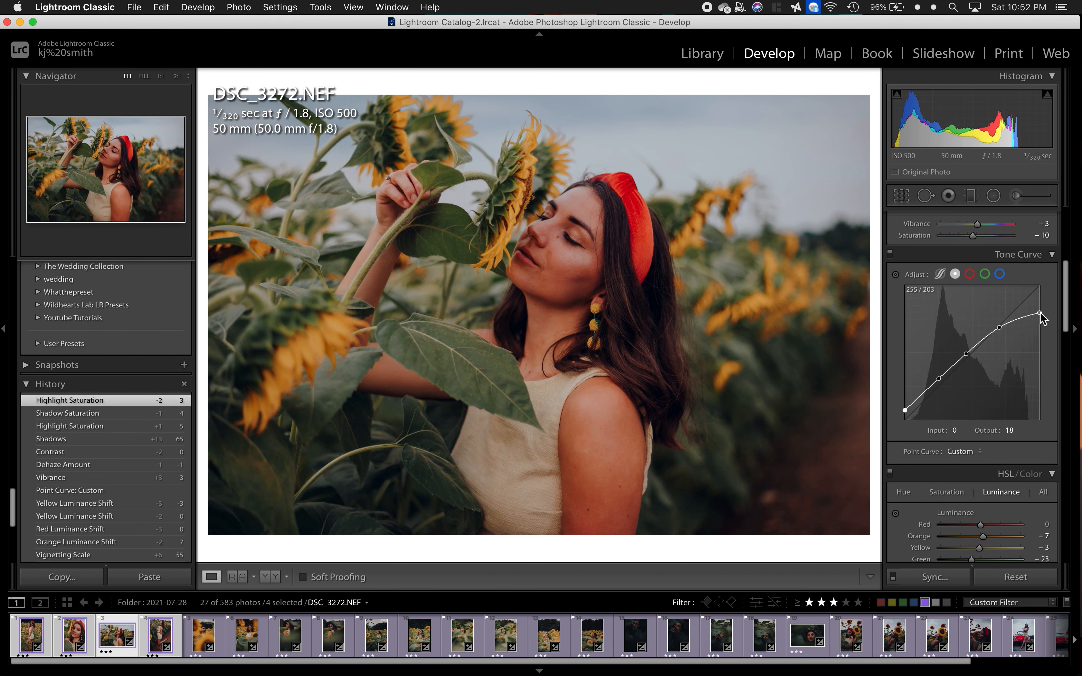
{"action": "left_click_drag", "start_coordinate": [1039, 313], "coordinate": [1041, 422]}
{"action": "key", "text": "super+z"}
{"action": "left_click_drag", "start_coordinate": [1041, 314], "coordinate": [1041, 314]}
{"action": "left_click_drag", "start_coordinate": [1046, 275], "coordinate": [1041, 416]}
{"action": "key", "text": "super+z"}
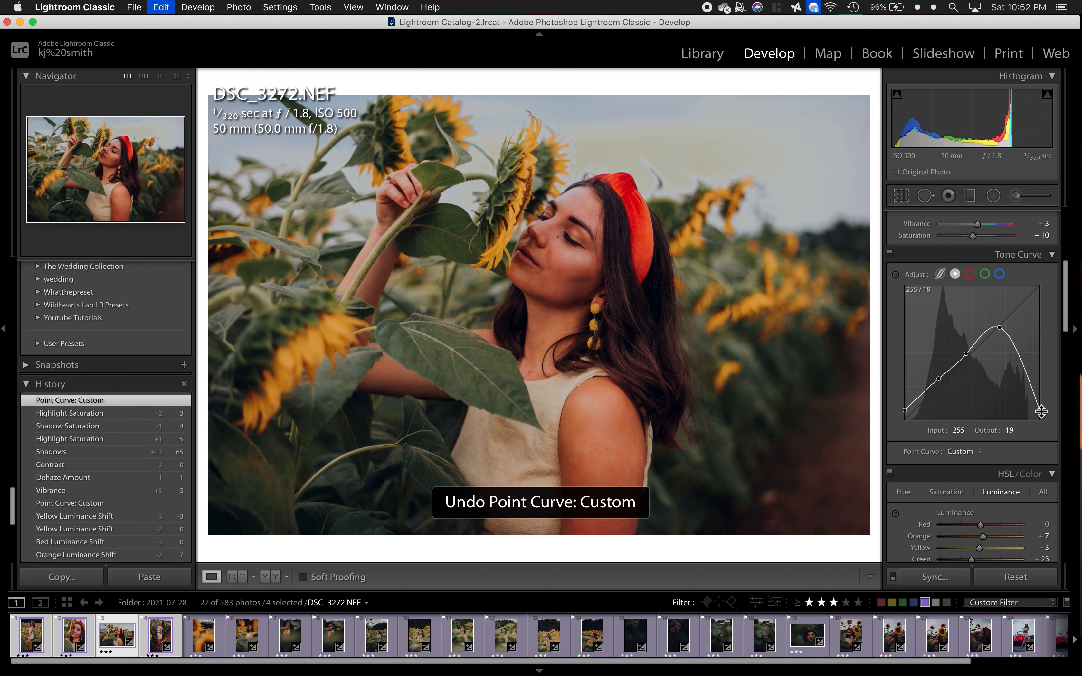
- Compare both Synchronize Settings history states again and return to the latest Highlight Saturation state
{"action": "scroll", "coordinate": [132, 523], "scroll_direction": "down", "scroll_amount": 10}
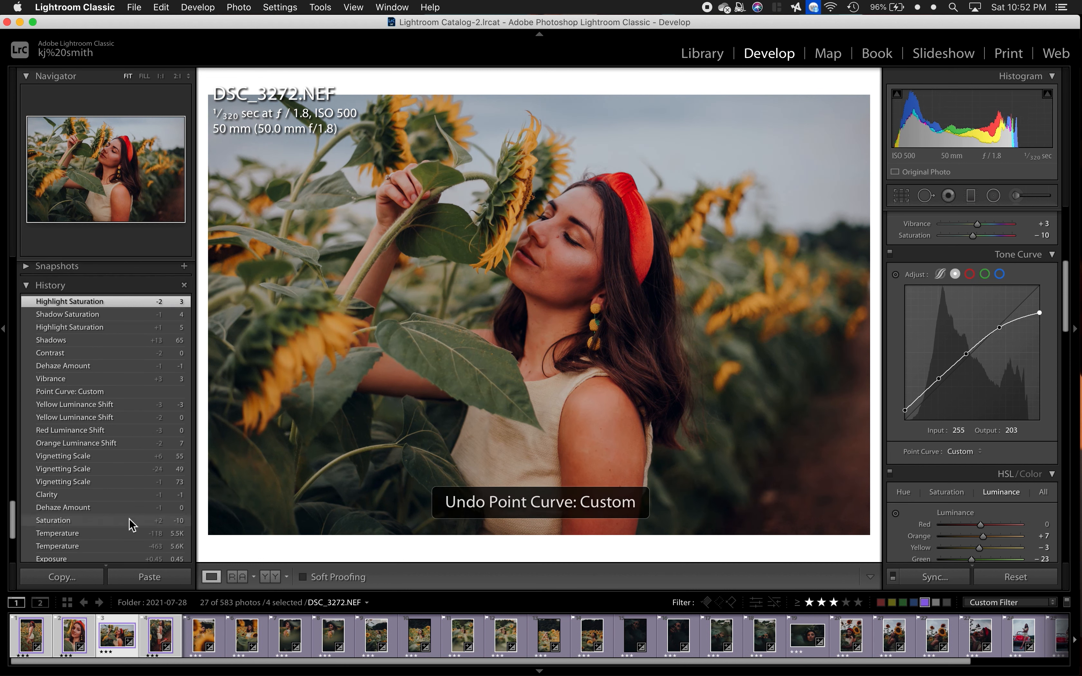
{"action": "left_click", "coordinate": [128, 514]}
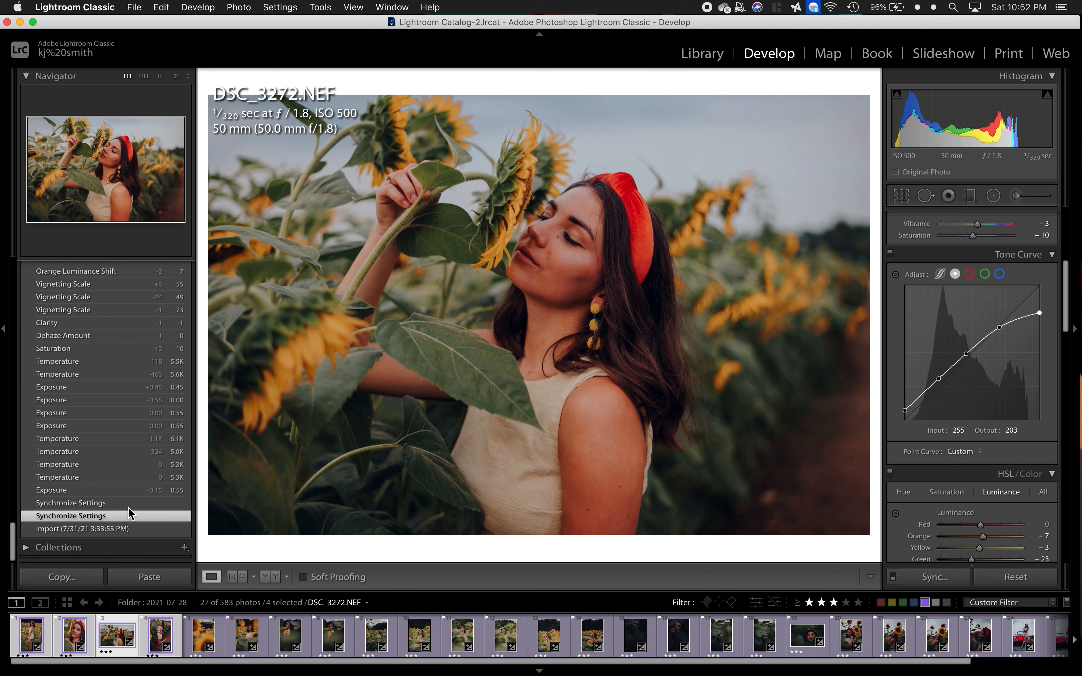
{"action": "left_click", "coordinate": [128, 505]}
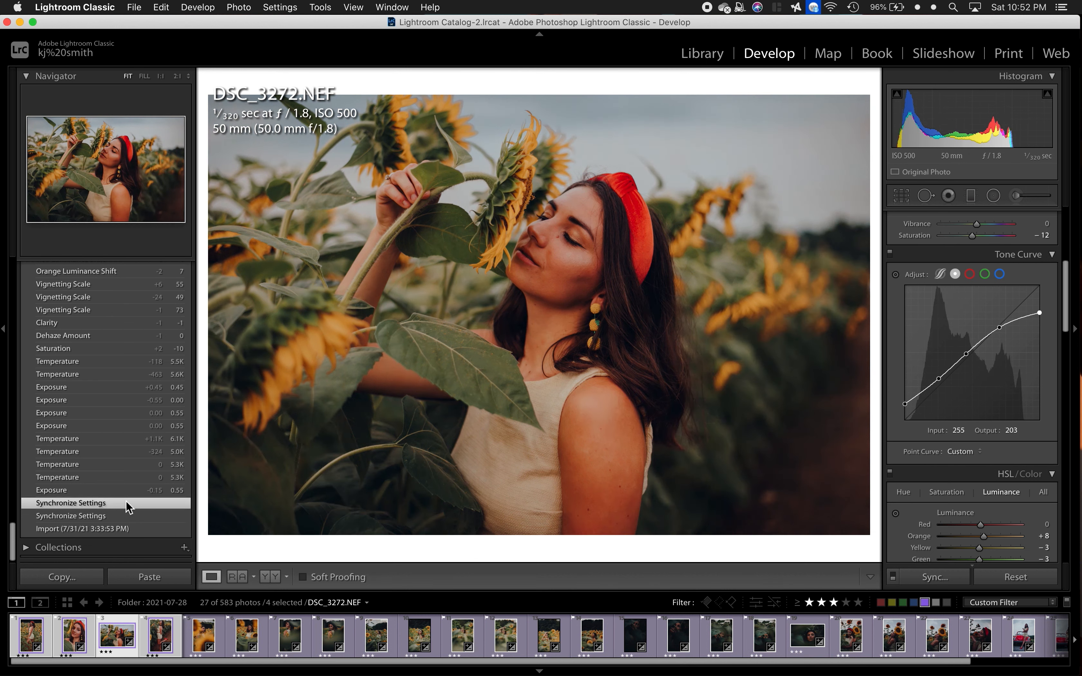
{"action": "scroll", "coordinate": [123, 452], "scroll_direction": "up", "scroll_amount": 8}
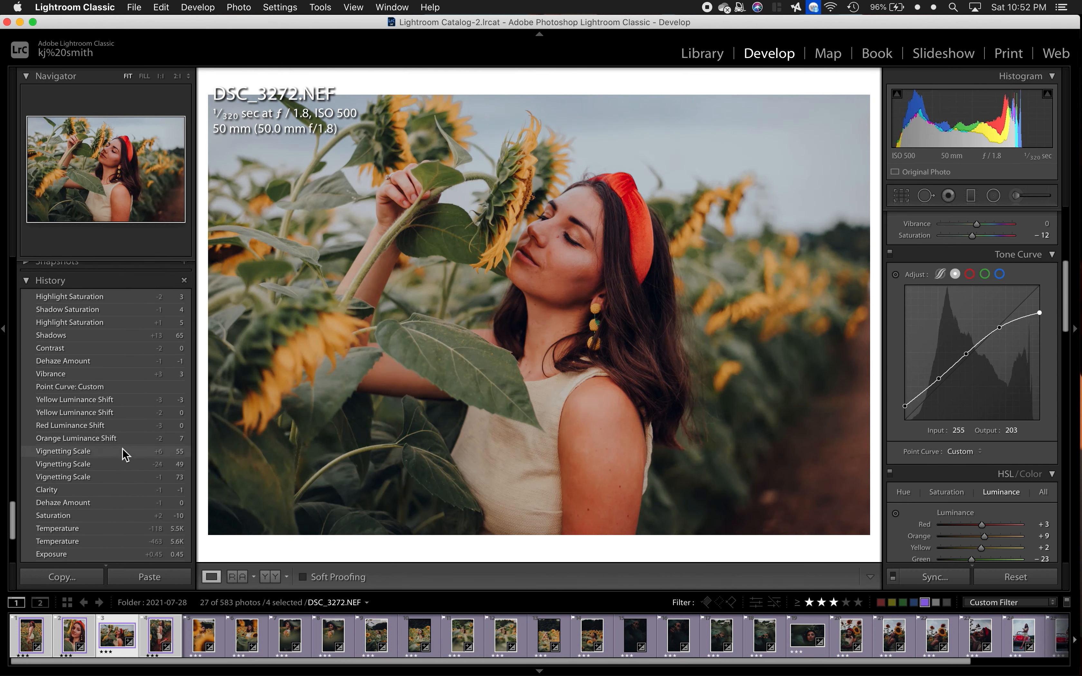
{"action": "left_click", "coordinate": [125, 358]}
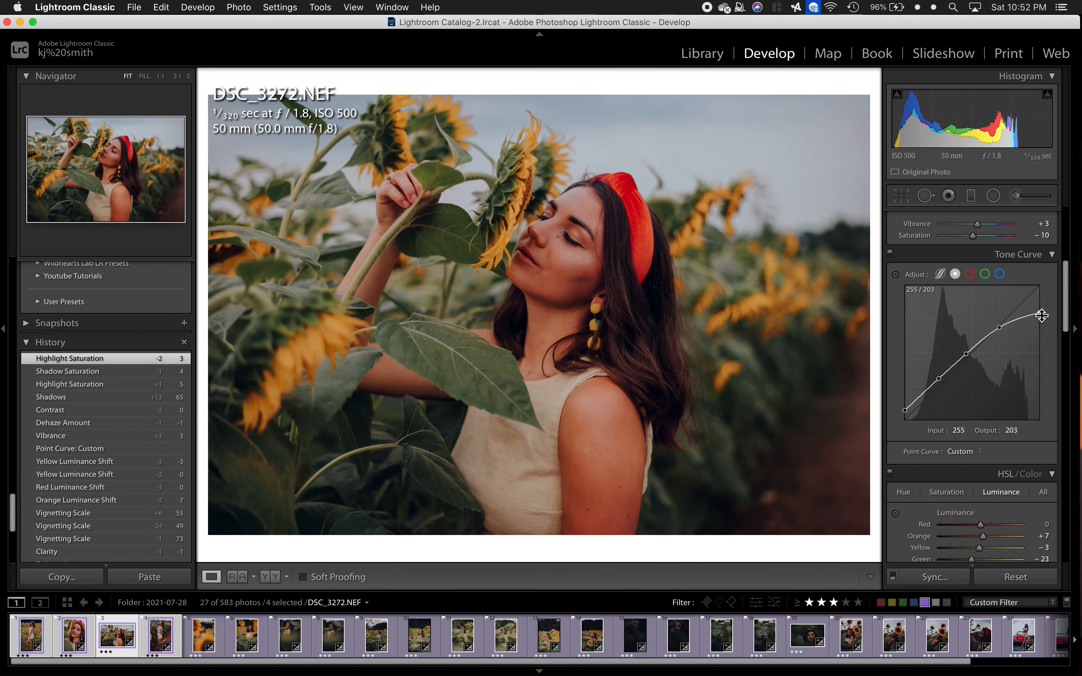
- Lower the white point of the tone curve to input 255, output 200
{"action": "left_click_drag", "start_coordinate": [1042, 312], "coordinate": [1041, 314]}
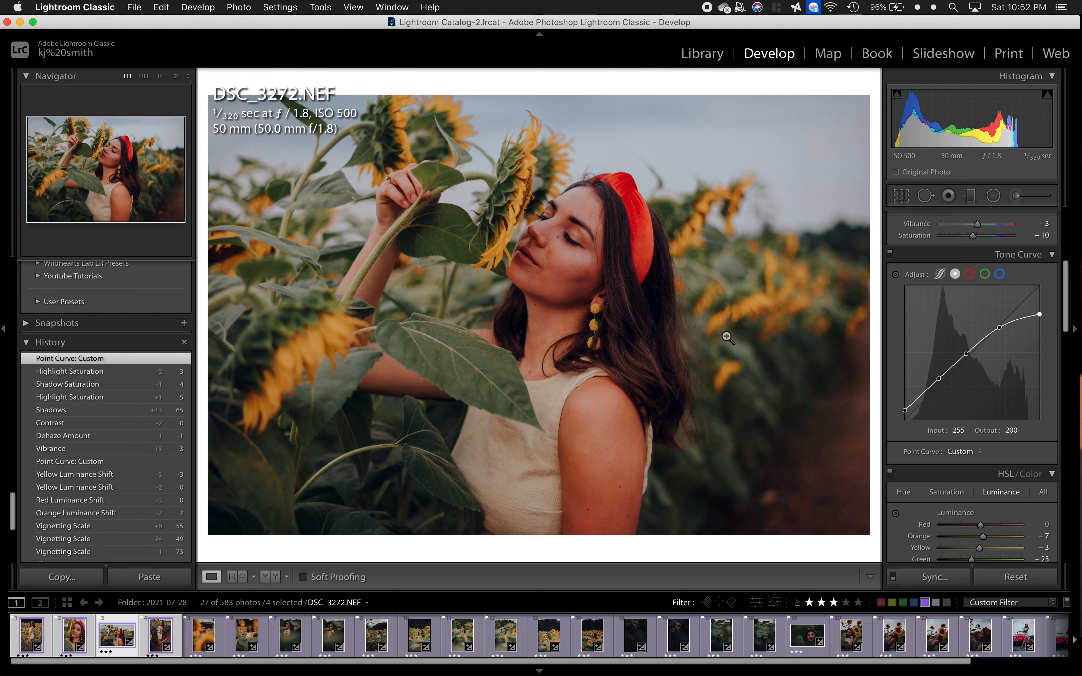
- Try a saturation of 0, undo it, and set the saturation to -9
{"action": "scroll", "coordinate": [977, 318], "scroll_direction": "up", "scroll_amount": 5}
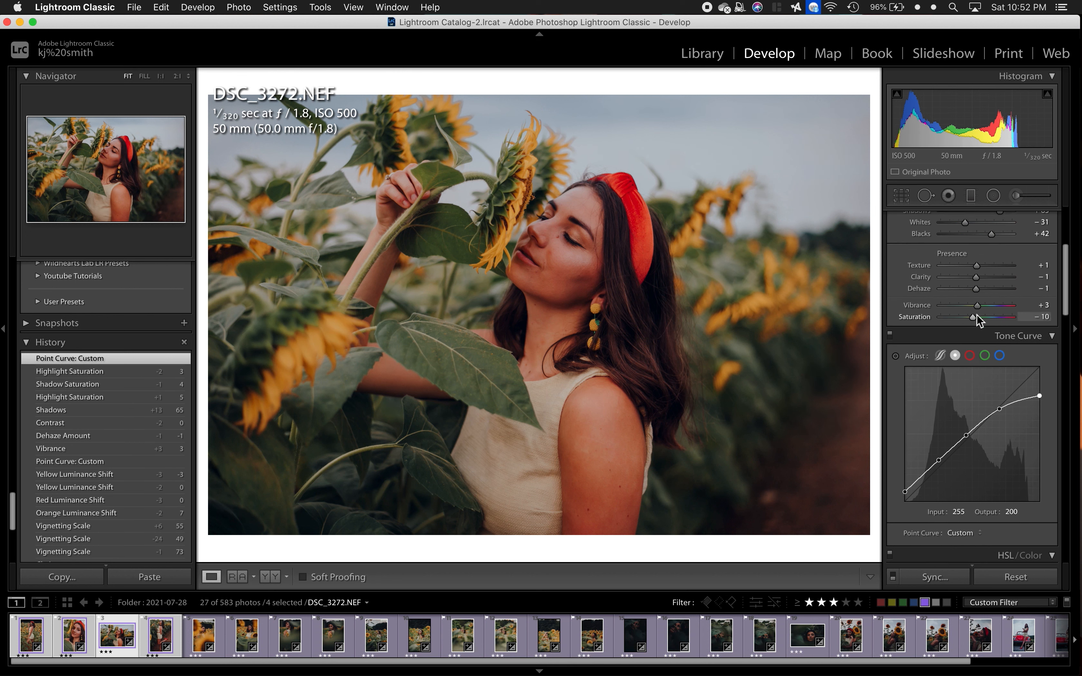
{"action": "scroll", "coordinate": [977, 319], "scroll_direction": "up", "scroll_amount": 1}
{"action": "double_click", "coordinate": [973, 396]}
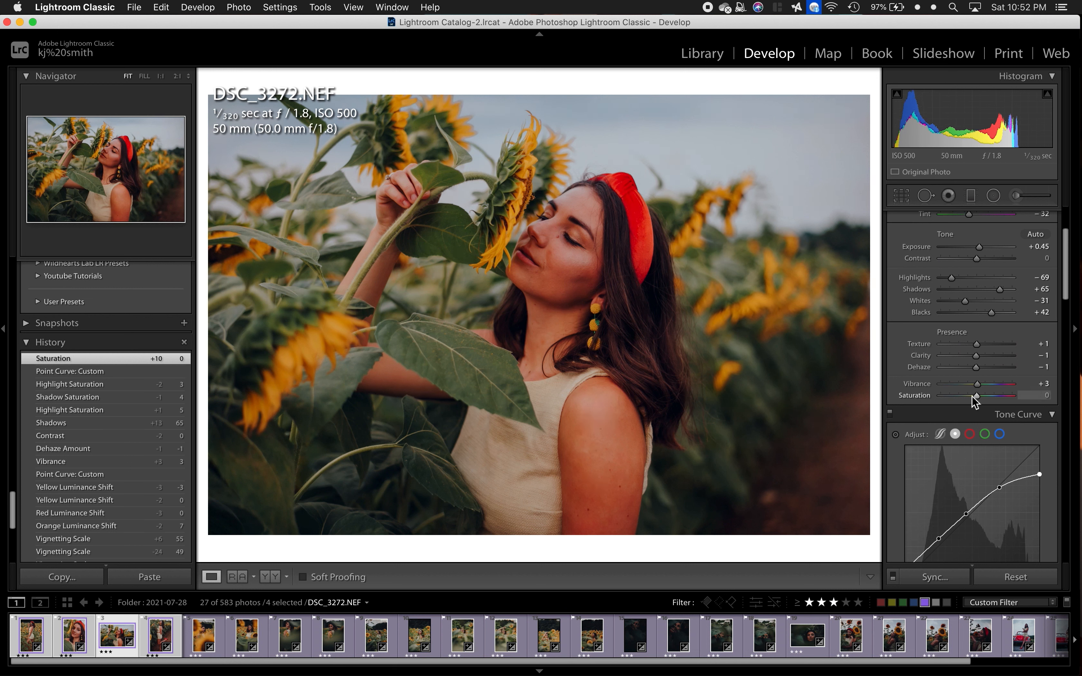
{"action": "key", "text": "super+z"}
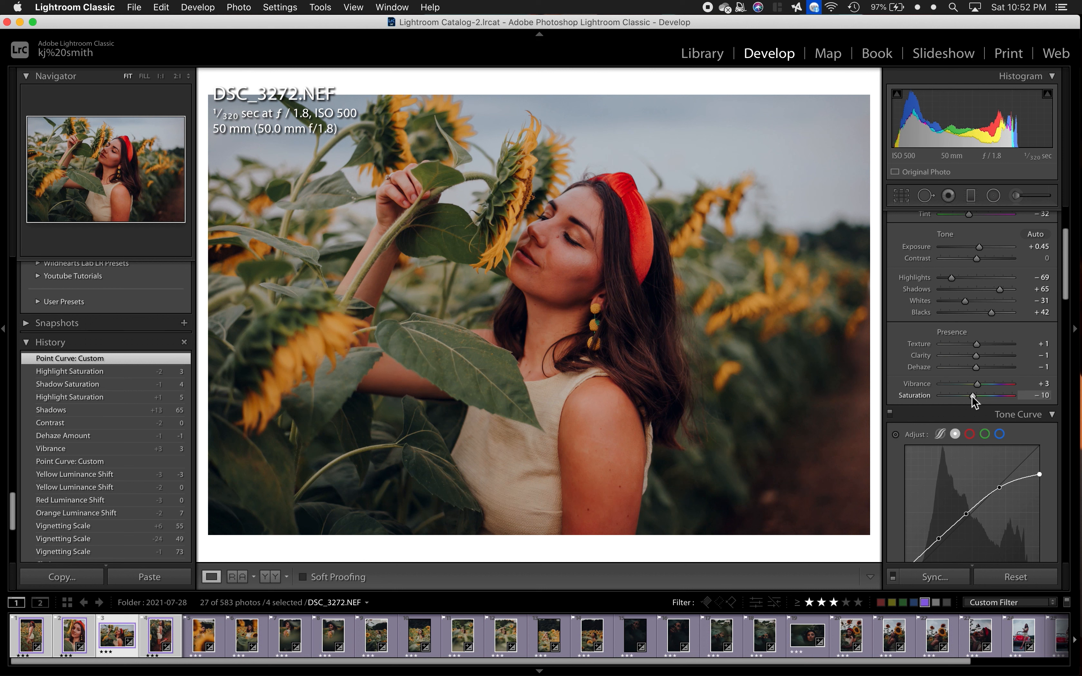
{"action": "left_click_drag", "start_coordinate": [972, 396], "coordinate": [973, 397]}
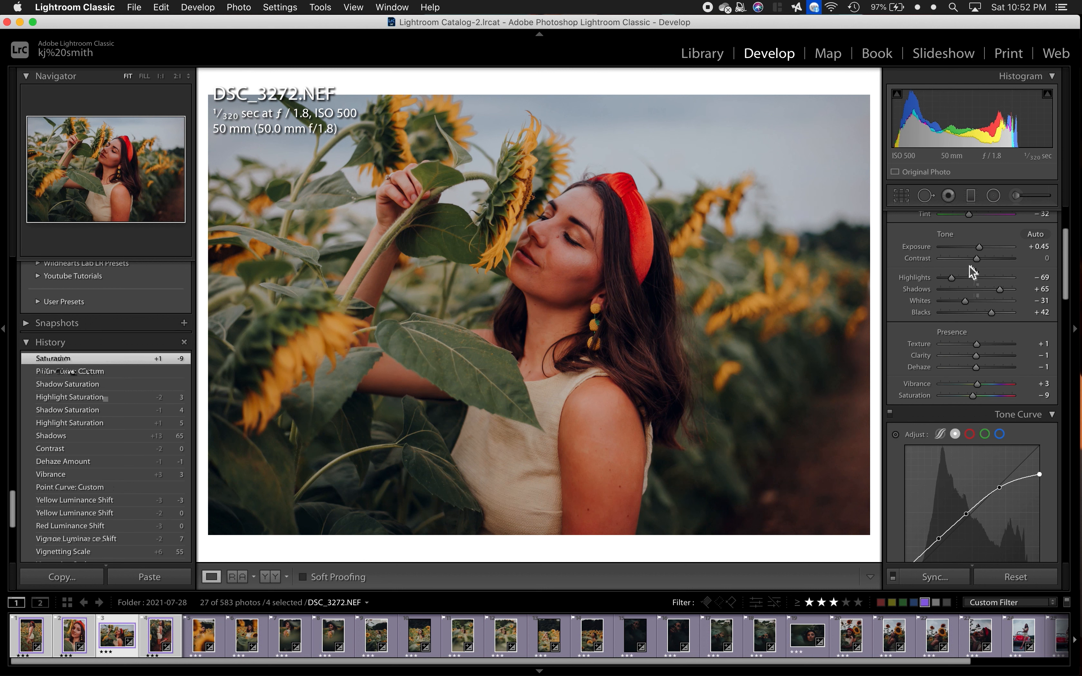
- Reset the highlights value to 0
{"action": "double_click", "coordinate": [952, 279]}
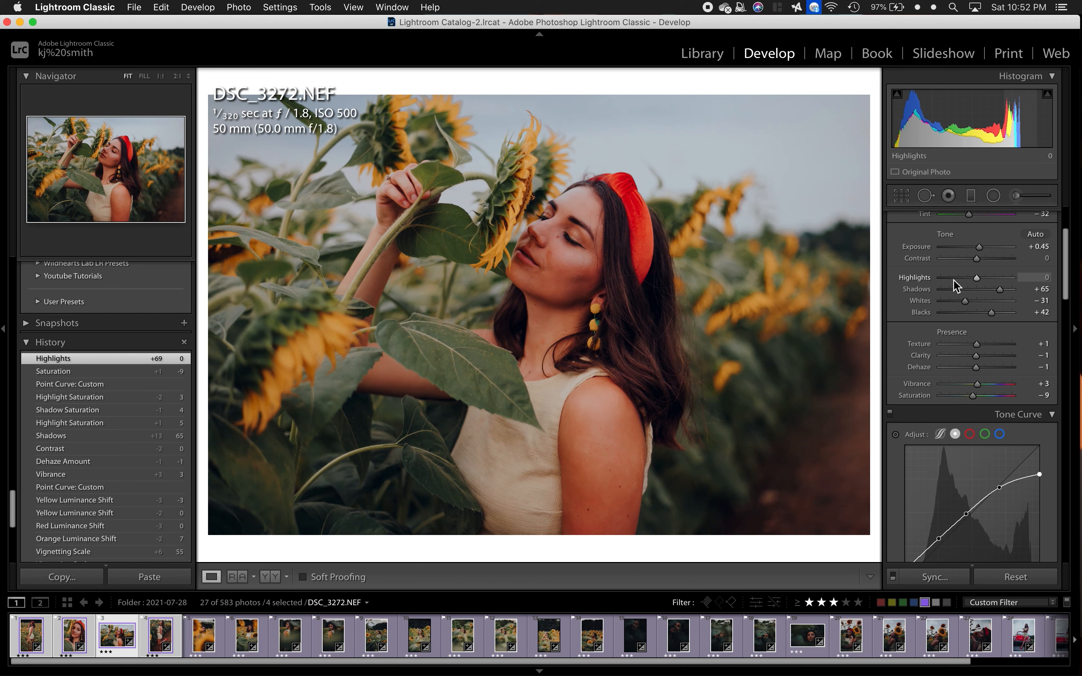
- Undo the last highlights reset and set the highlights to -53
{"action": "key", "text": "super+z"}
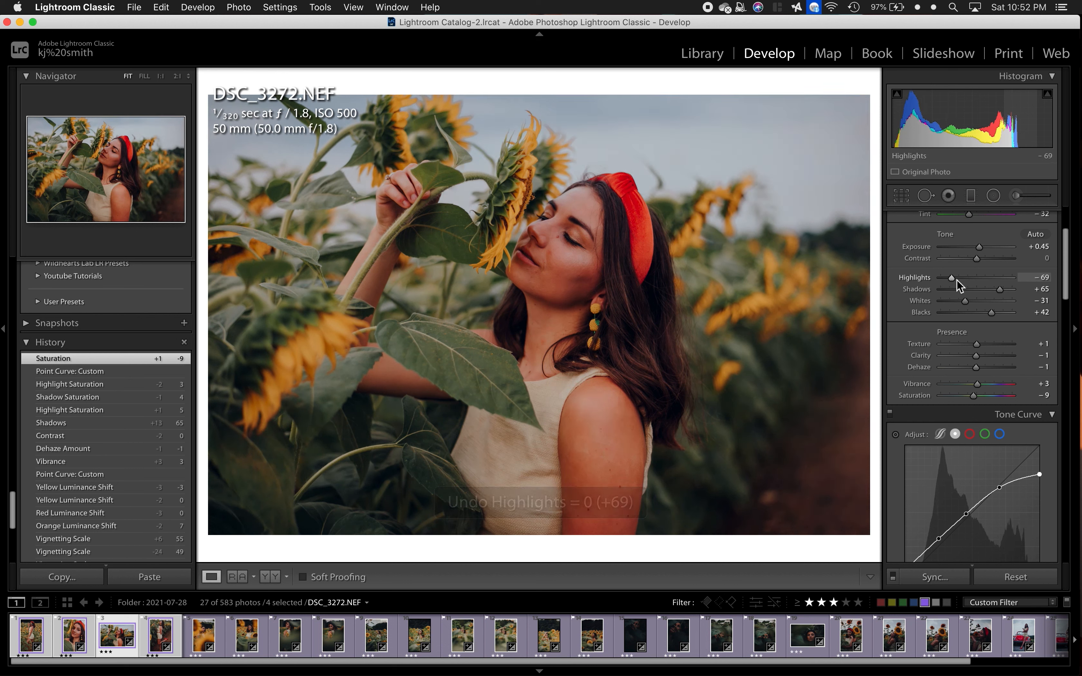
{"action": "left_click_drag", "start_coordinate": [955, 278], "coordinate": [957, 277]}
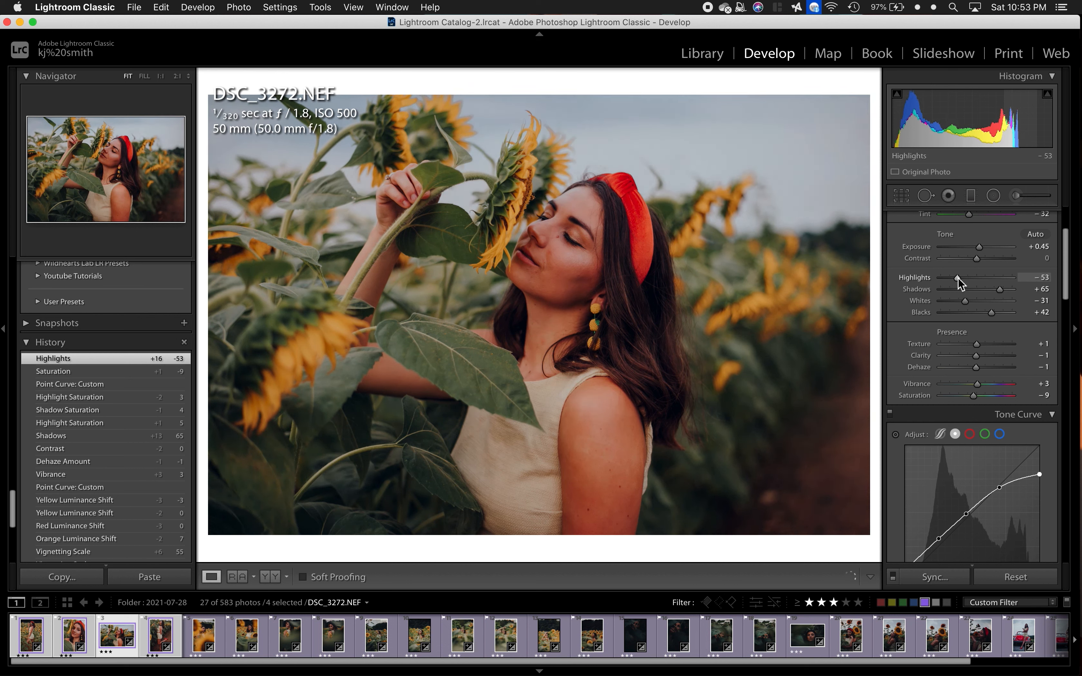
- Try a blue luminance of 0 and undo the change
{"action": "scroll", "coordinate": [954, 330], "scroll_direction": "down", "scroll_amount": 10}
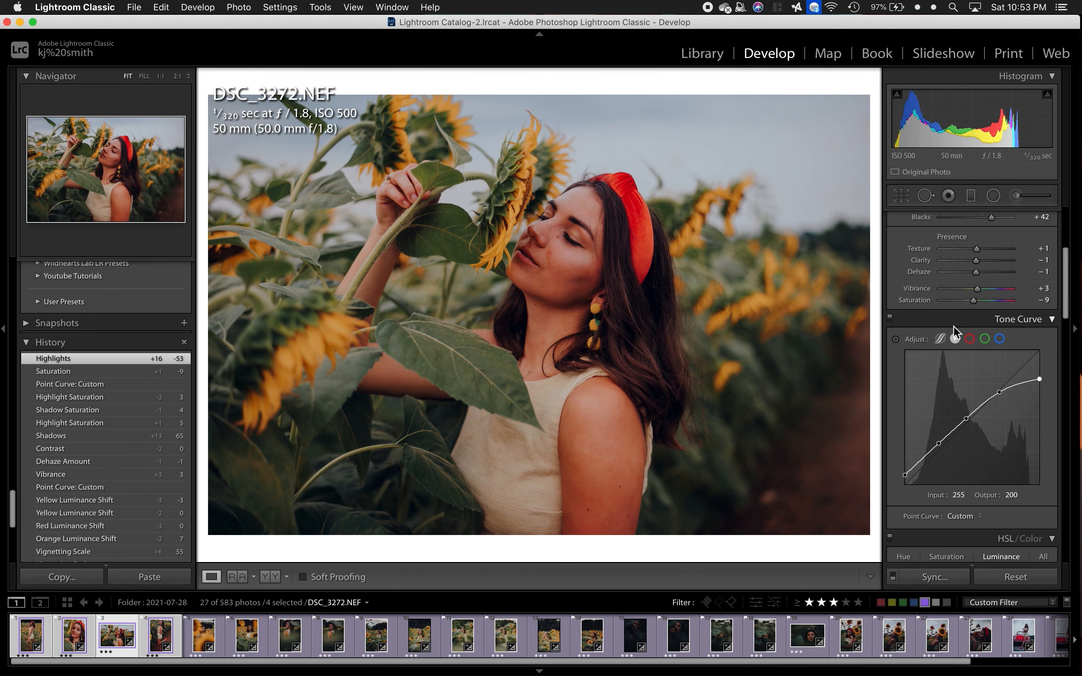
{"action": "scroll", "coordinate": [954, 332], "scroll_direction": "down", "scroll_amount": 2}
{"action": "scroll", "coordinate": [957, 356], "scroll_direction": "up", "scroll_amount": 3}
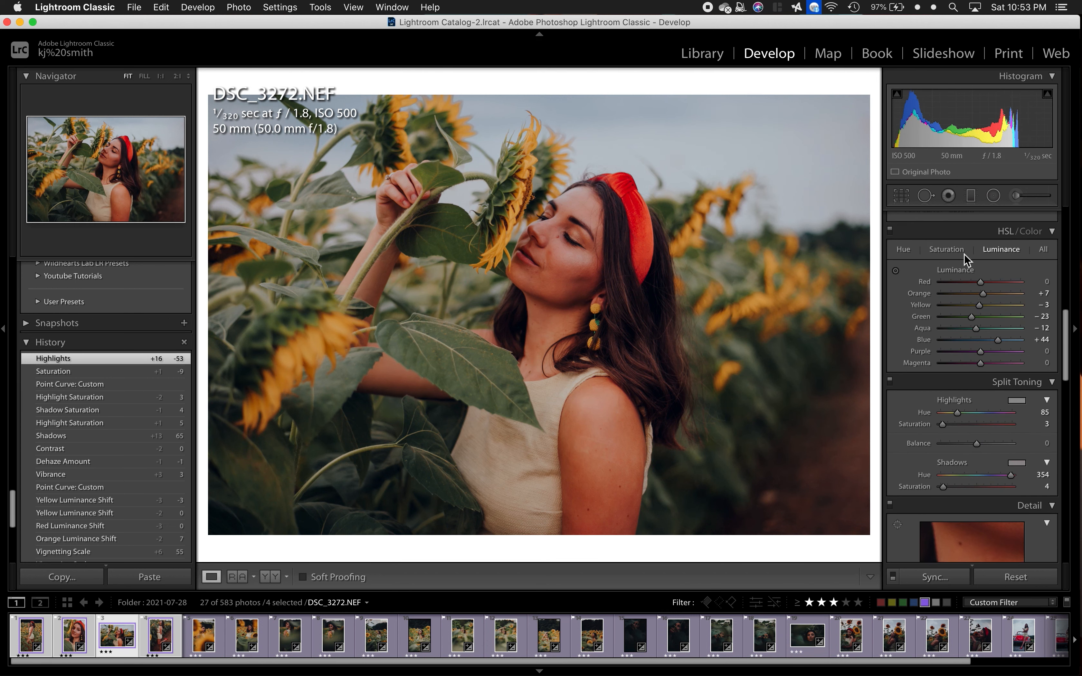
{"action": "double_click", "coordinate": [995, 339]}
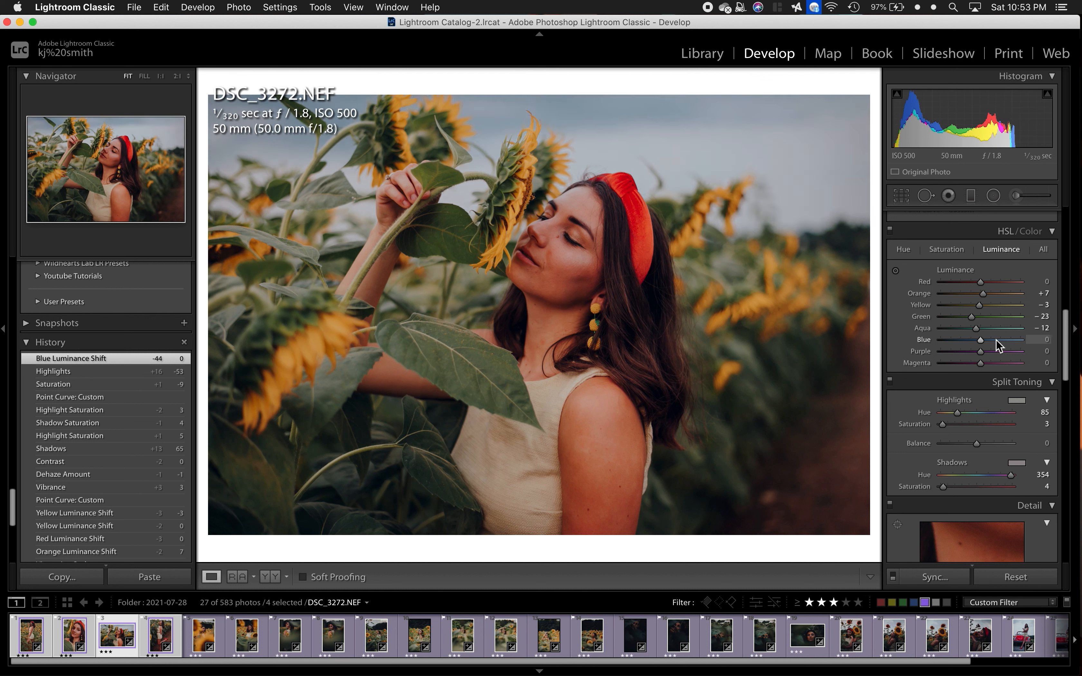
{"action": "key", "text": "super+z"}
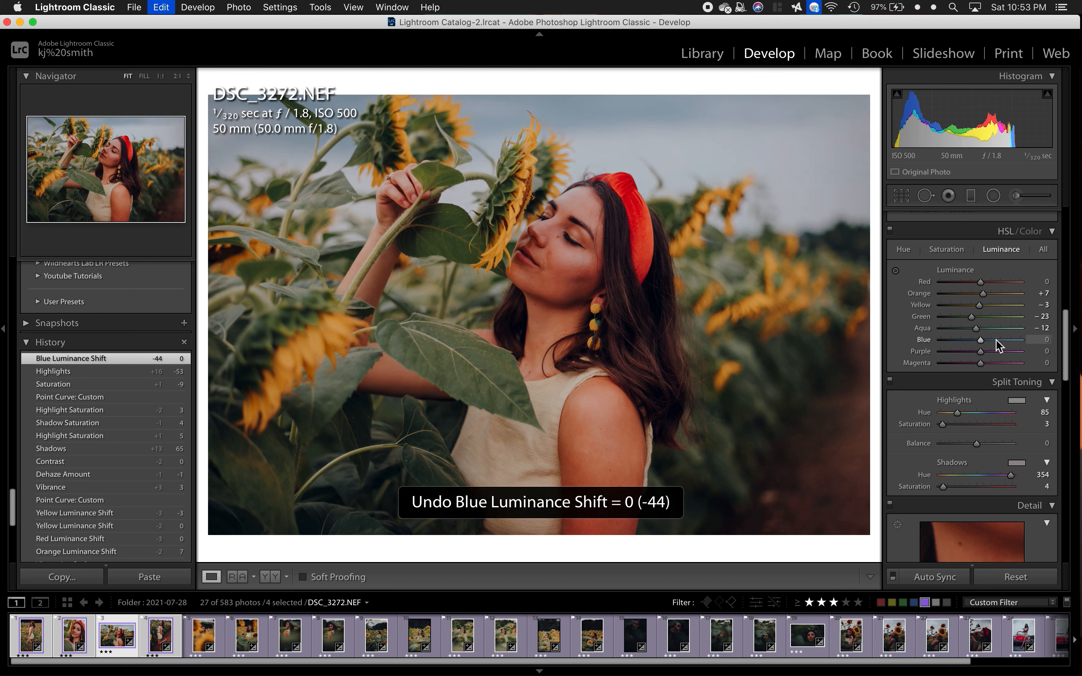
- Try blue saturation values of 0 and +100, undo the +100 change, and set the blue saturation to +3
{"action": "left_click", "coordinate": [955, 250]}
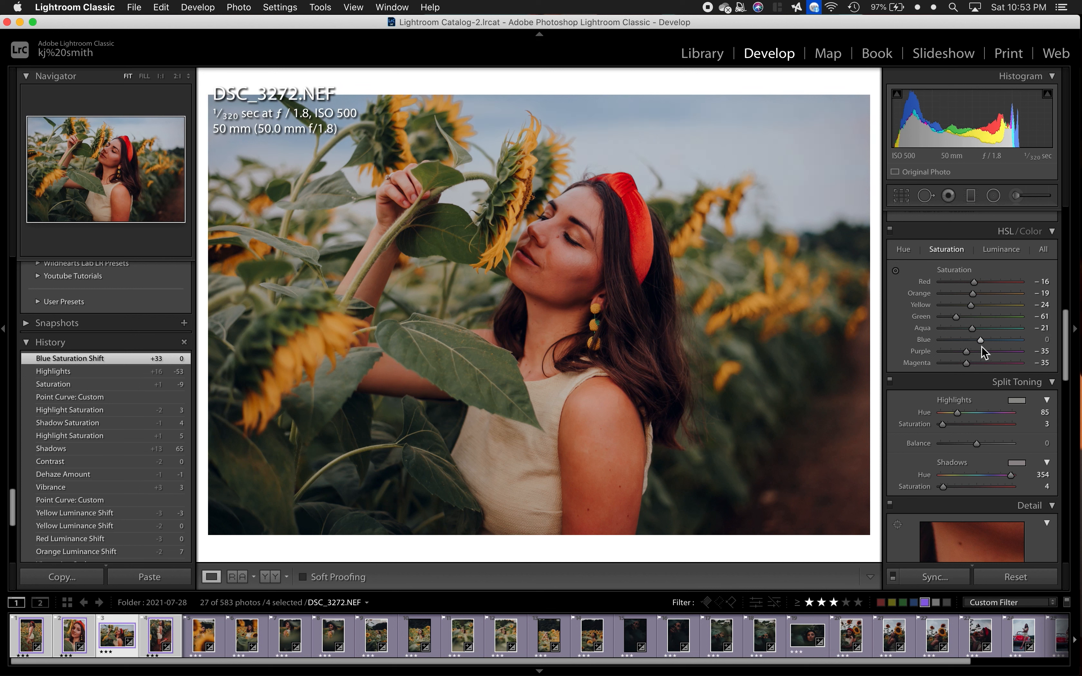
{"action": "left_click_drag", "start_coordinate": [979, 341], "coordinate": [1049, 345]}
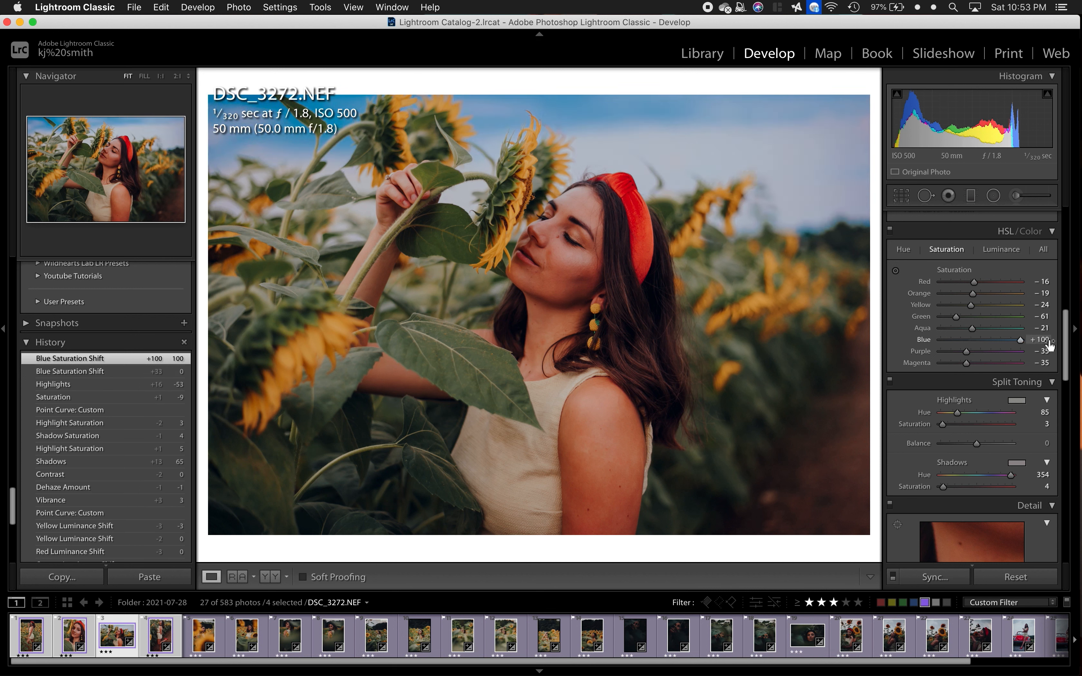
{"action": "key", "text": "super+z"}
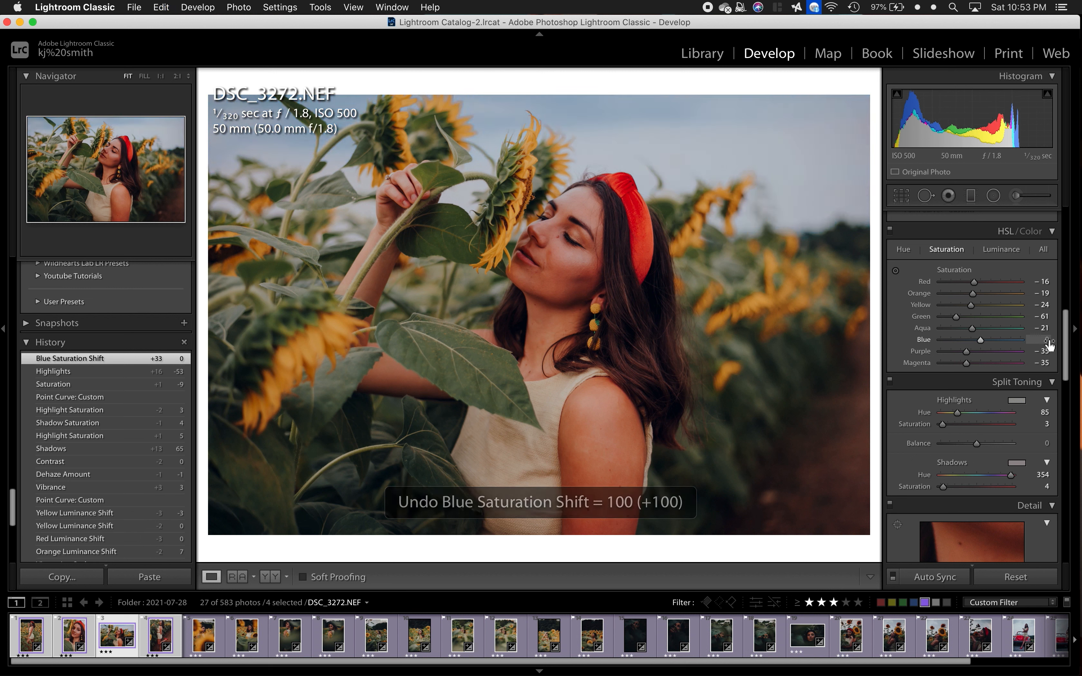
{"action": "key", "text": "super+z"}
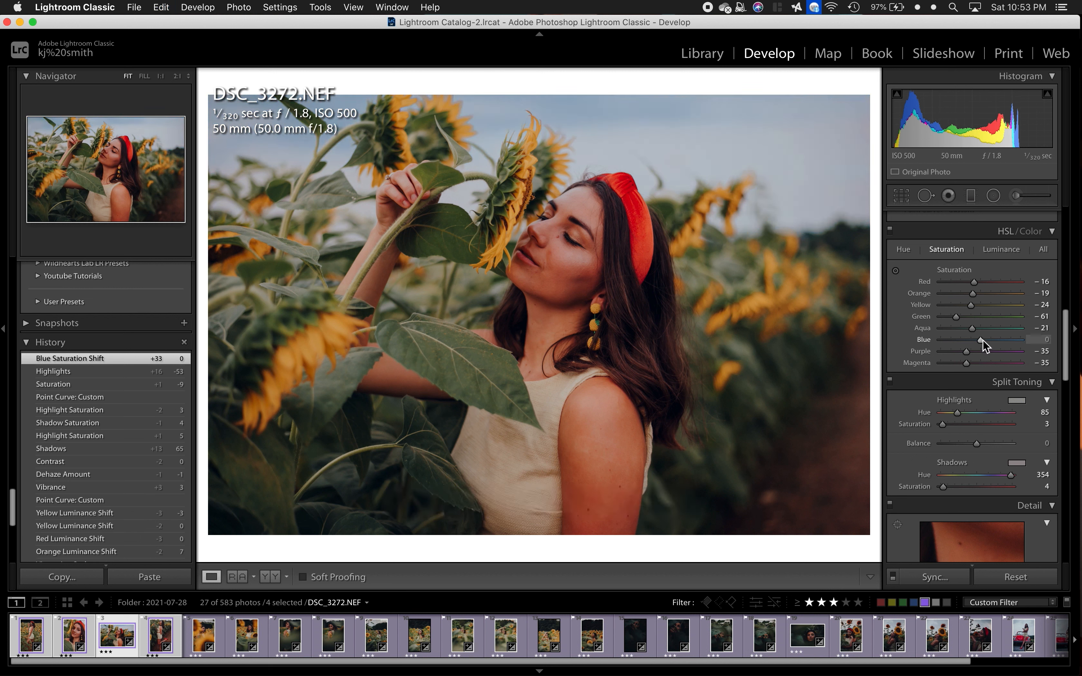
{"action": "left_click_drag", "start_coordinate": [983, 340], "coordinate": [983, 340]}
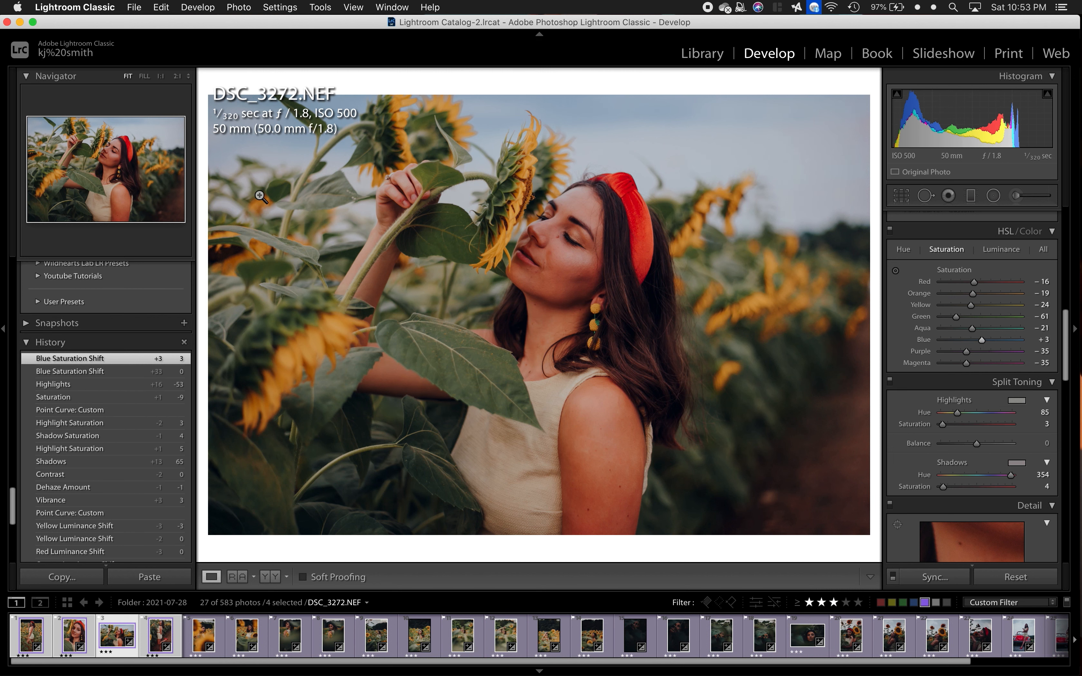
- Export the four selected photos to the Desktop folder with the custom name text PT1A.0
{"action": "left_click", "coordinate": [135, 7]}
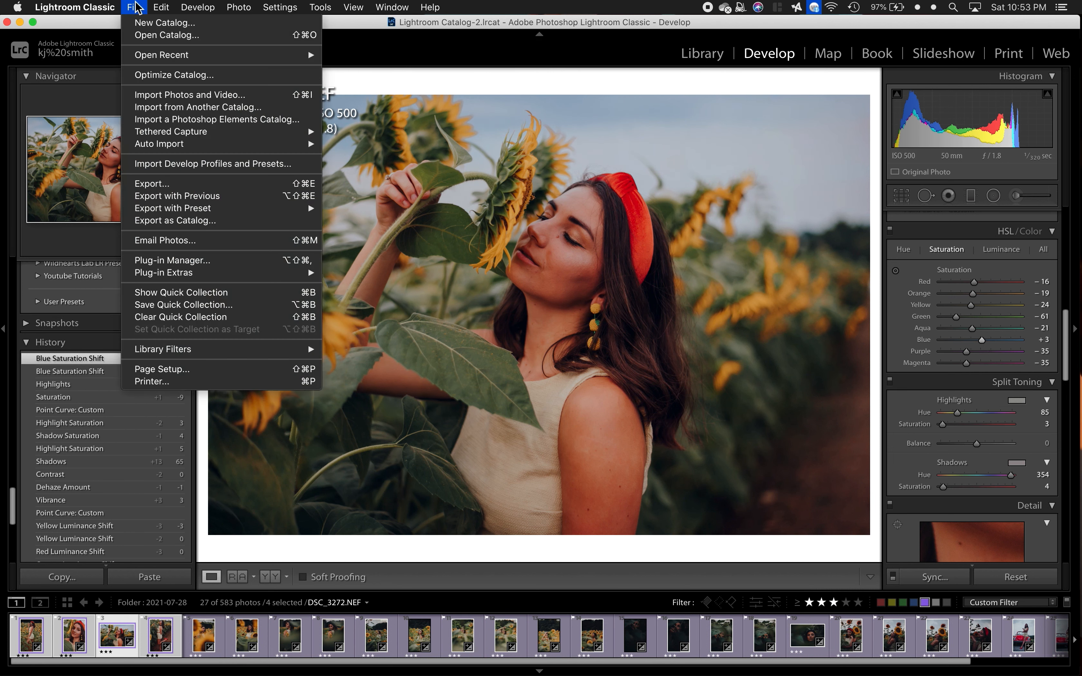
{"action": "left_click", "coordinate": [202, 183]}
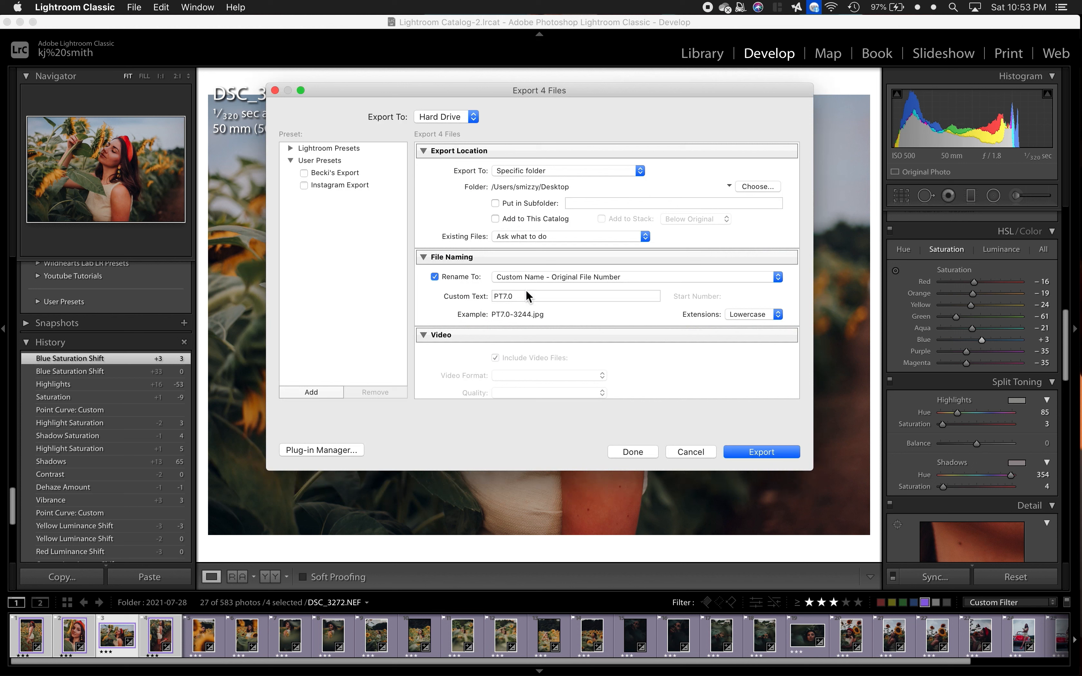
{"action": "double_click", "coordinate": [508, 297]}
{"action": "left_click", "coordinate": [508, 297]}
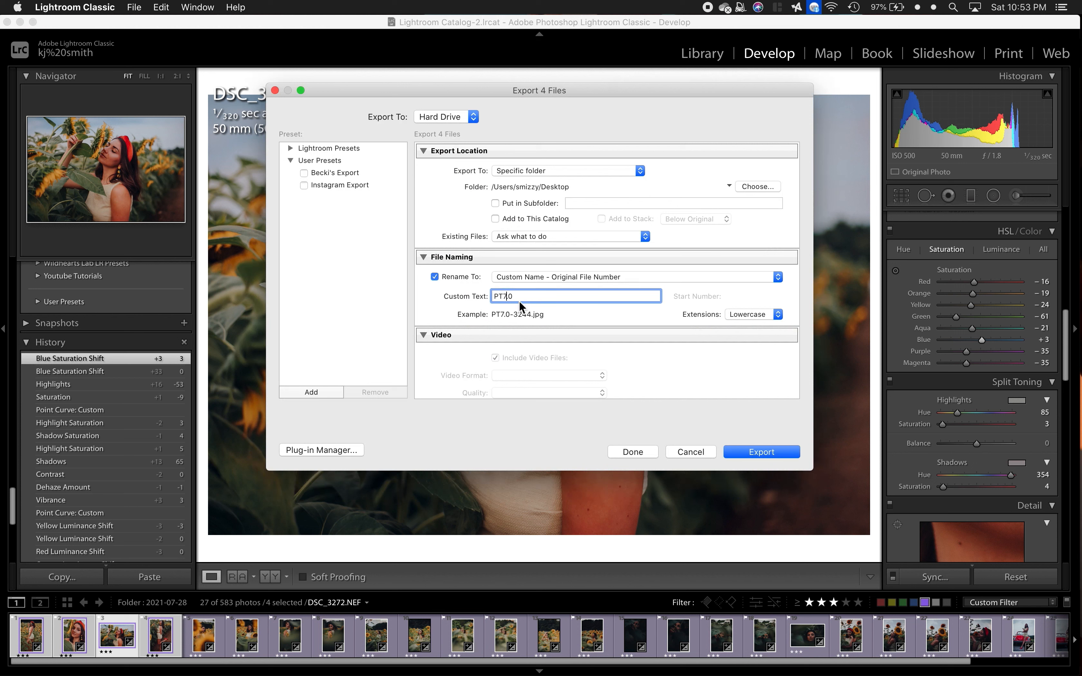
{"action": "key", "text": "BackSpace"}
{"action": "type", "text": "1A"}
{"action": "left_click", "coordinate": [785, 456]}
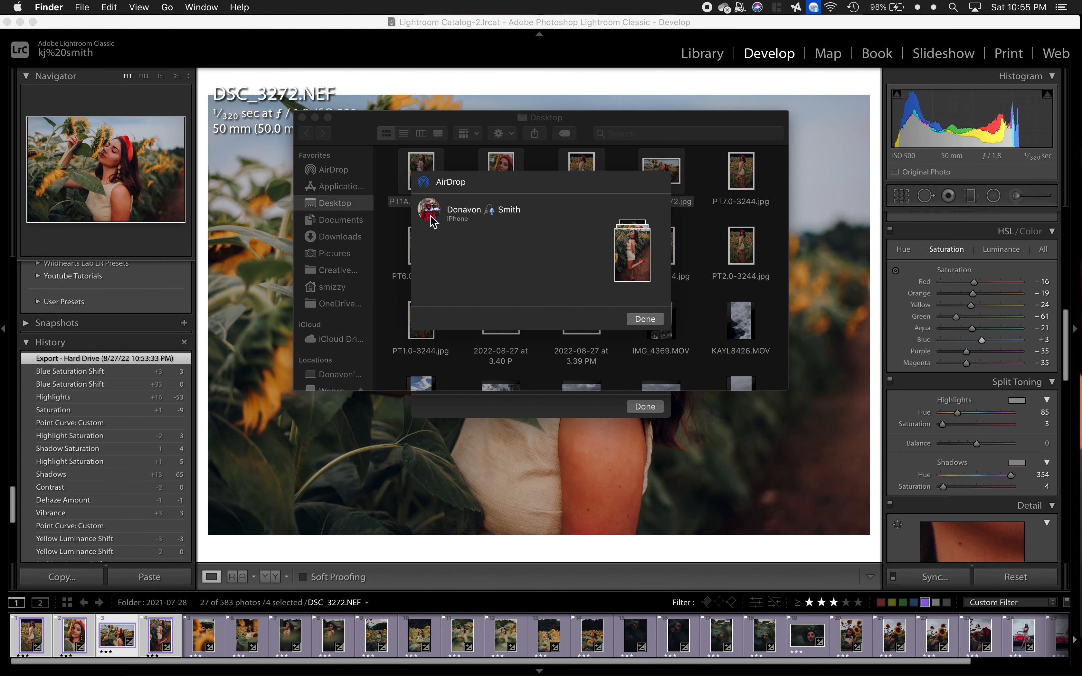
- Send the four exported PT1A.0 photos to the iPhone via AirDrop, close the sharing window and return to Lightroom Classic
{"action": "left_click", "coordinate": [429, 213]}
{"action": "left_click", "coordinate": [645, 318]}
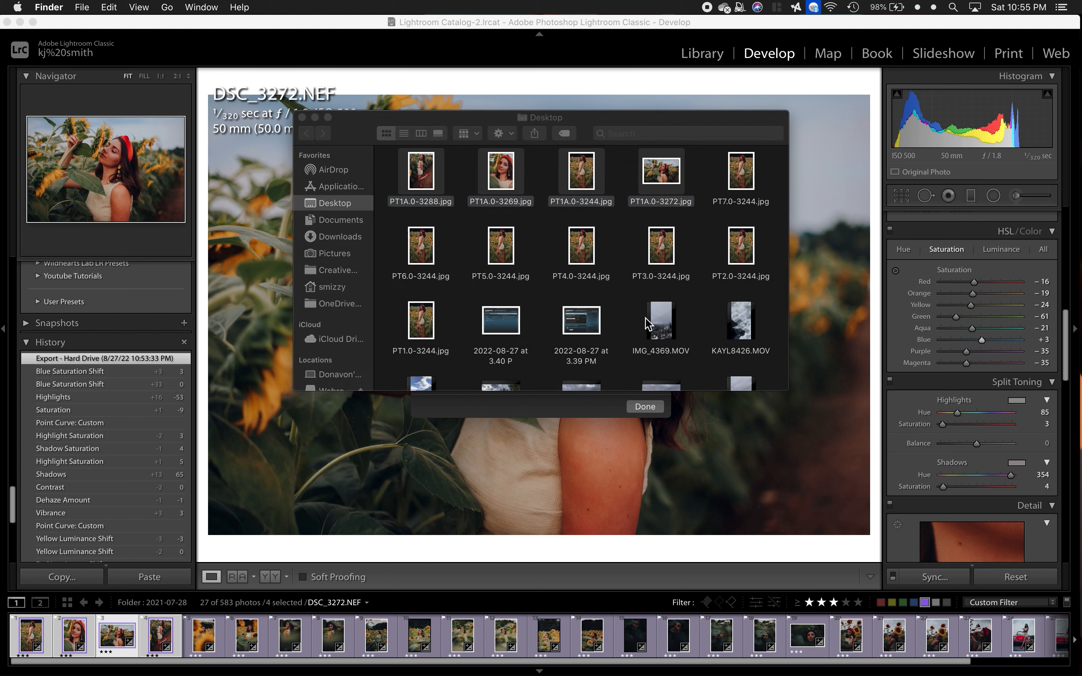
{"action": "left_click", "coordinate": [777, 446]}
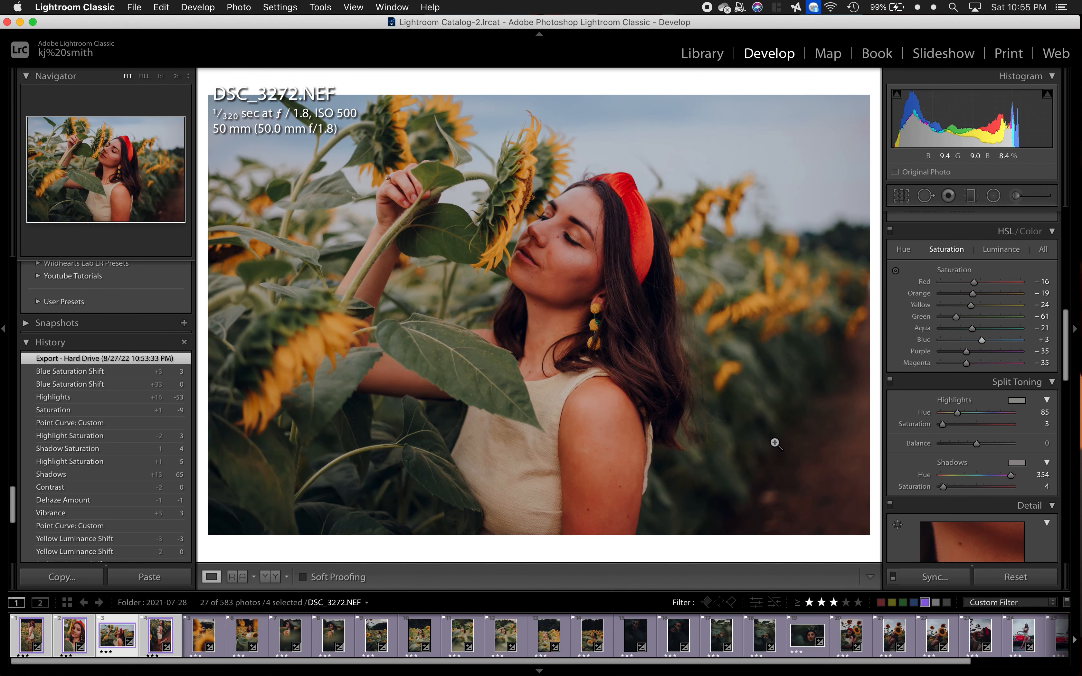
- Switch to the previous photo, DSC_3269.NEF, and bring its basic white balance and tone settings into view
{"action": "key", "text": "Left"}
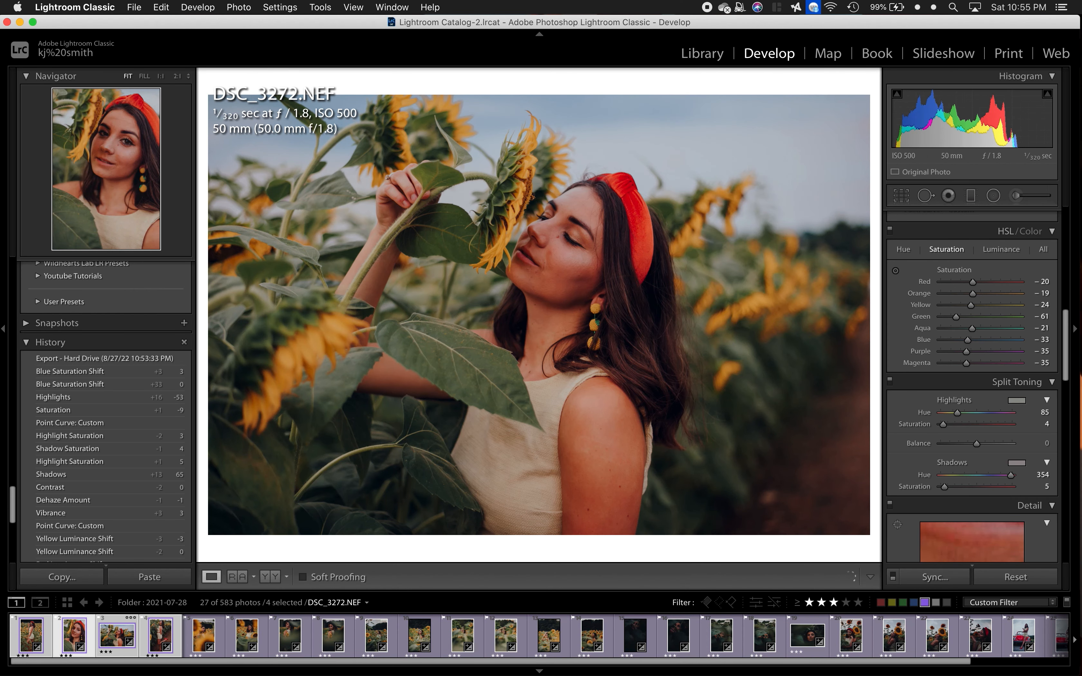
{"action": "scroll", "coordinate": [1014, 302], "scroll_direction": "up", "scroll_amount": 8}
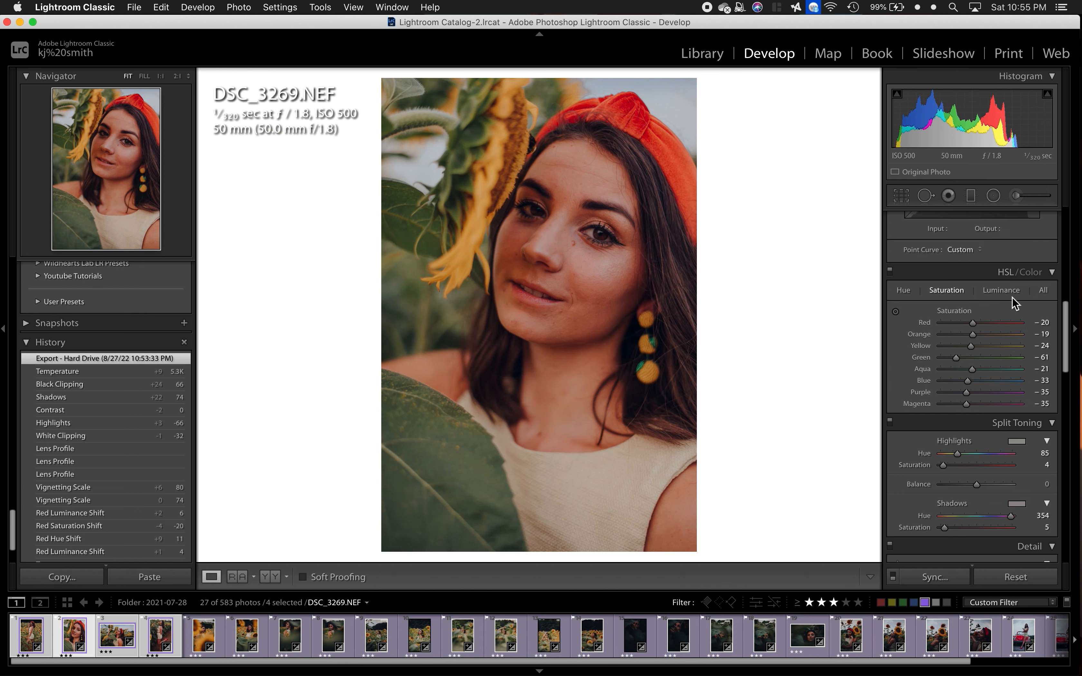
{"action": "scroll", "coordinate": [1012, 298], "scroll_direction": "up", "scroll_amount": 10}
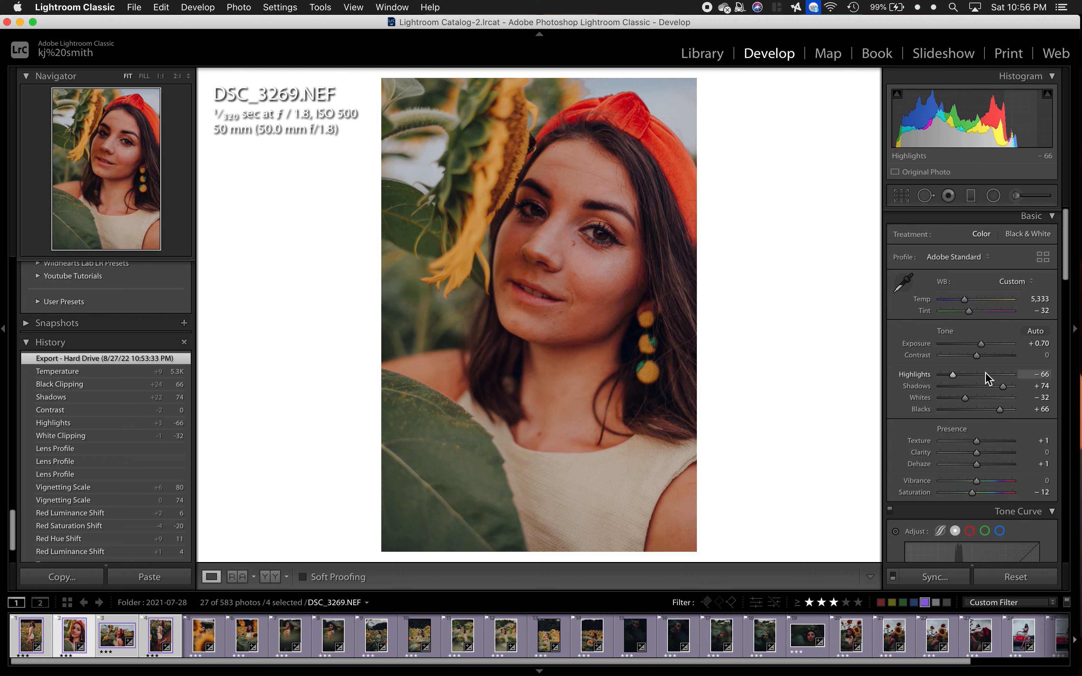
{"action": "scroll", "coordinate": [986, 375], "scroll_direction": "down", "scroll_amount": 2}
{"action": "scroll", "coordinate": [986, 371], "scroll_direction": "up", "scroll_amount": 1}
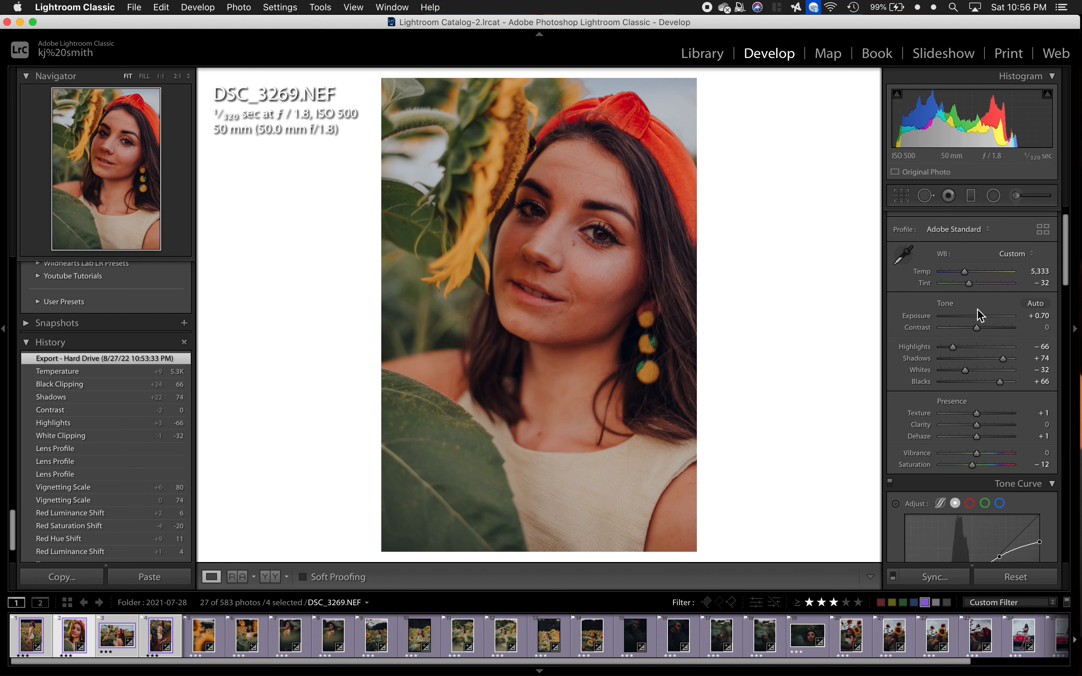
- Try a temperature of 5,000, undo the temperature changes, and set the temperature to 5,273
{"action": "left_click", "coordinate": [966, 271]}
{"action": "double_click", "coordinate": [966, 271]}
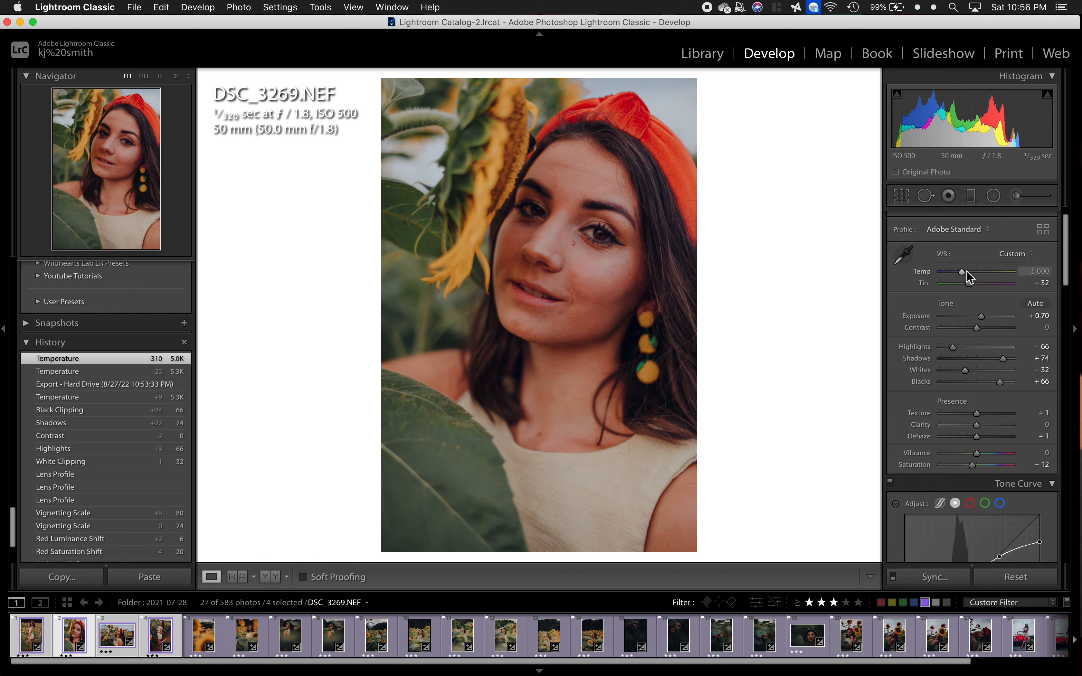
{"action": "key", "text": "super+z"}
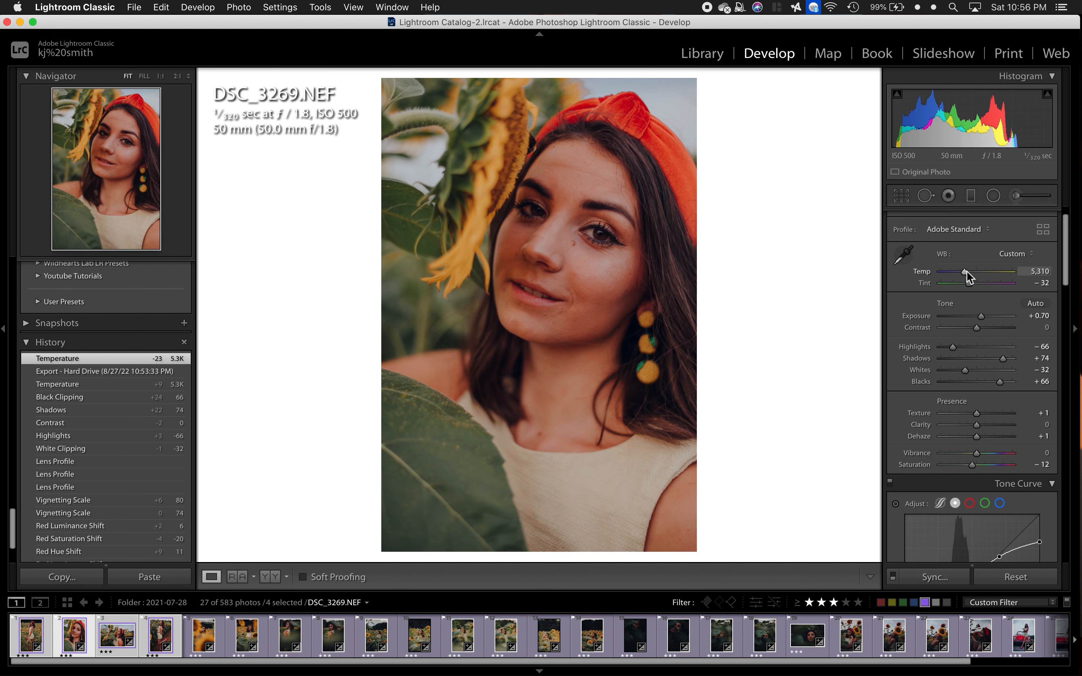
{"action": "key", "text": "super+z"}
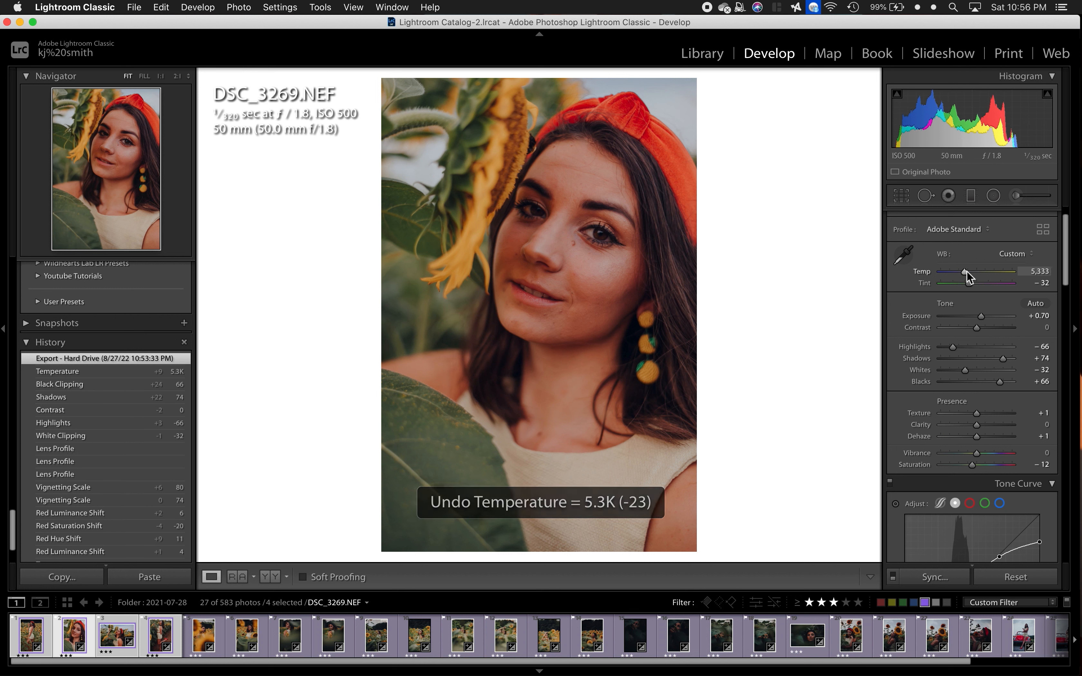
{"action": "left_click_drag", "start_coordinate": [966, 271], "coordinate": [969, 274]}
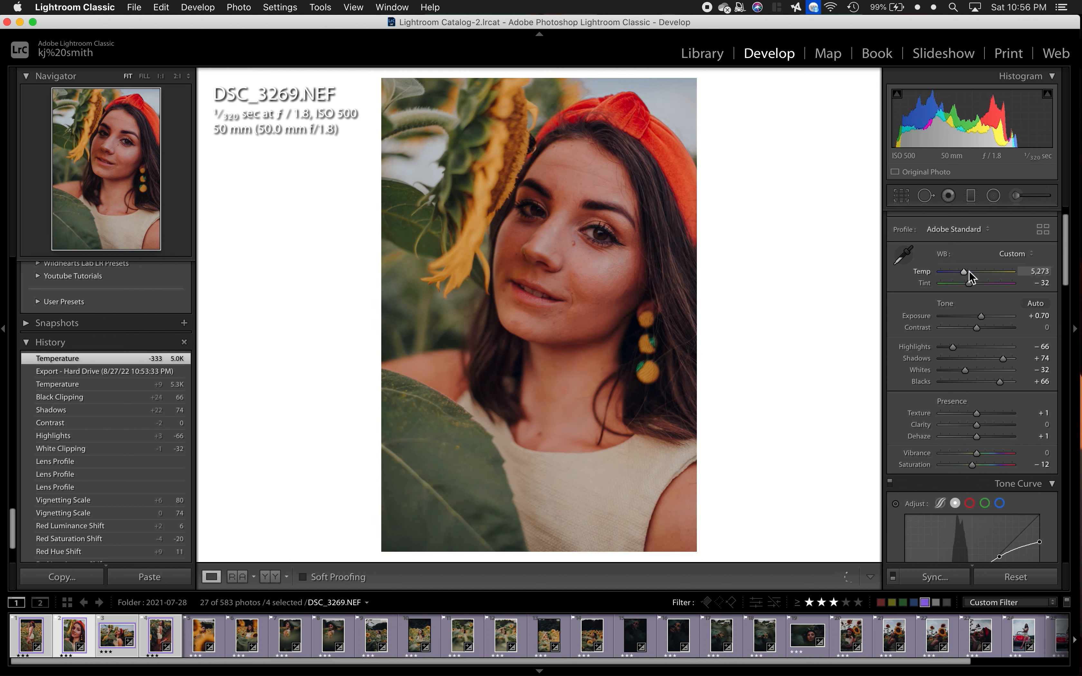
- Try a much lower yellow saturation, undo it, and set the yellow saturation to -27
{"action": "scroll", "coordinate": [976, 337], "scroll_direction": "down", "scroll_amount": 6}
{"action": "scroll", "coordinate": [977, 339], "scroll_direction": "down", "scroll_amount": 5}
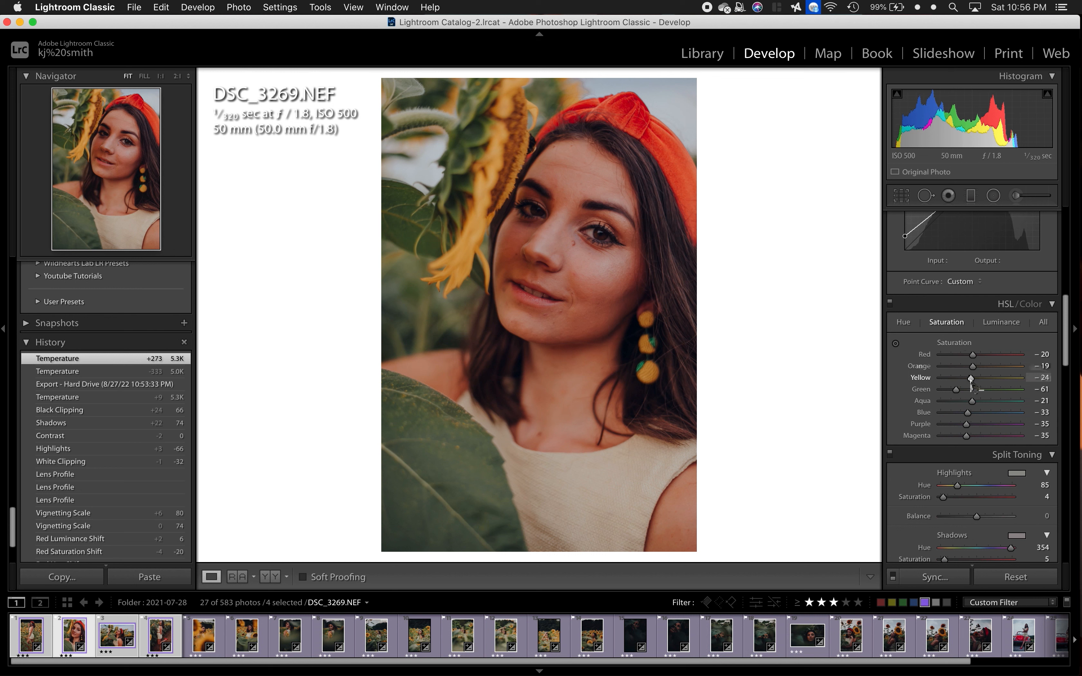
{"action": "left_click_drag", "start_coordinate": [969, 377], "coordinate": [899, 384]}
{"action": "key", "text": "super+z"}
{"action": "left_click", "coordinate": [971, 378]}
- Try lowering the split toning highlight saturation fully, undo it, and set the highlight saturation to 2
{"action": "scroll", "coordinate": [971, 407], "scroll_direction": "down", "scroll_amount": 4}
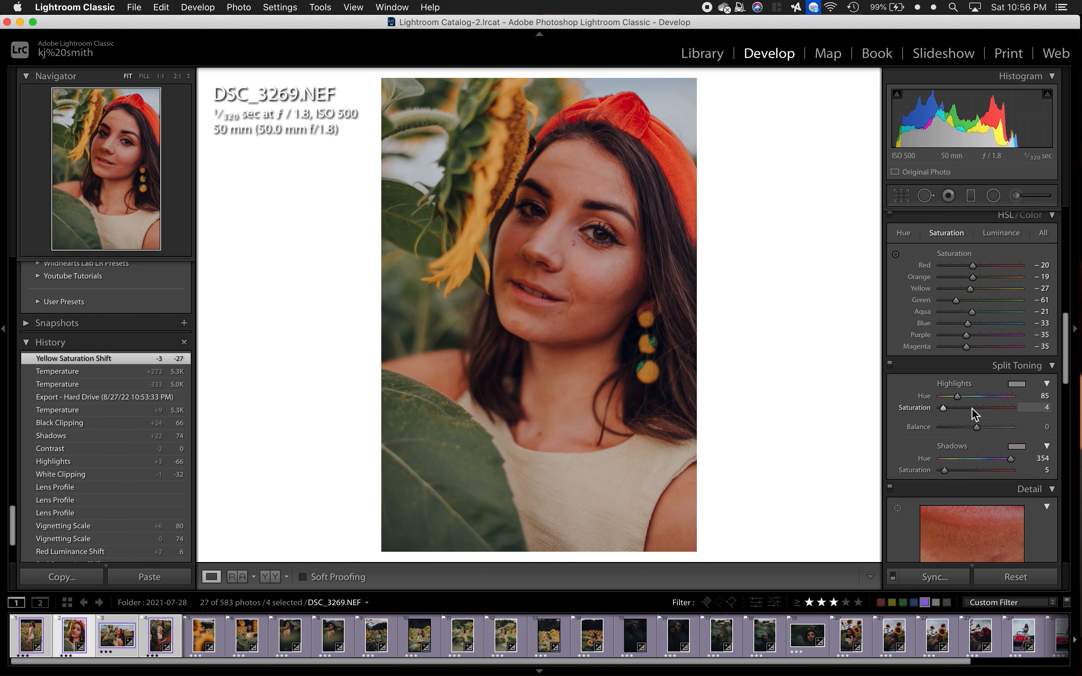
{"action": "left_click_drag", "start_coordinate": [948, 408], "coordinate": [896, 424]}
{"action": "key", "text": "super+z"}
{"action": "left_click_drag", "start_coordinate": [944, 410], "coordinate": [943, 407]}
- Start a new adjustment brush mask and set the brush size to 7.0
{"action": "left_click", "coordinate": [1016, 196]}
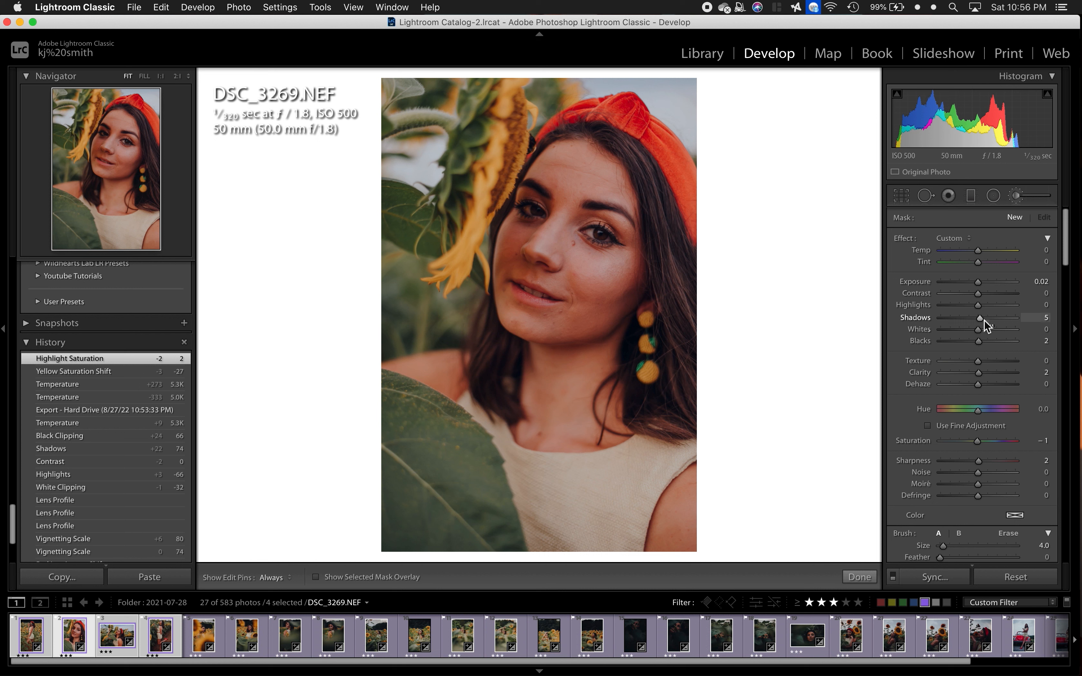
{"action": "scroll", "coordinate": [574, 300], "scroll_direction": "up", "scroll_amount": 4}
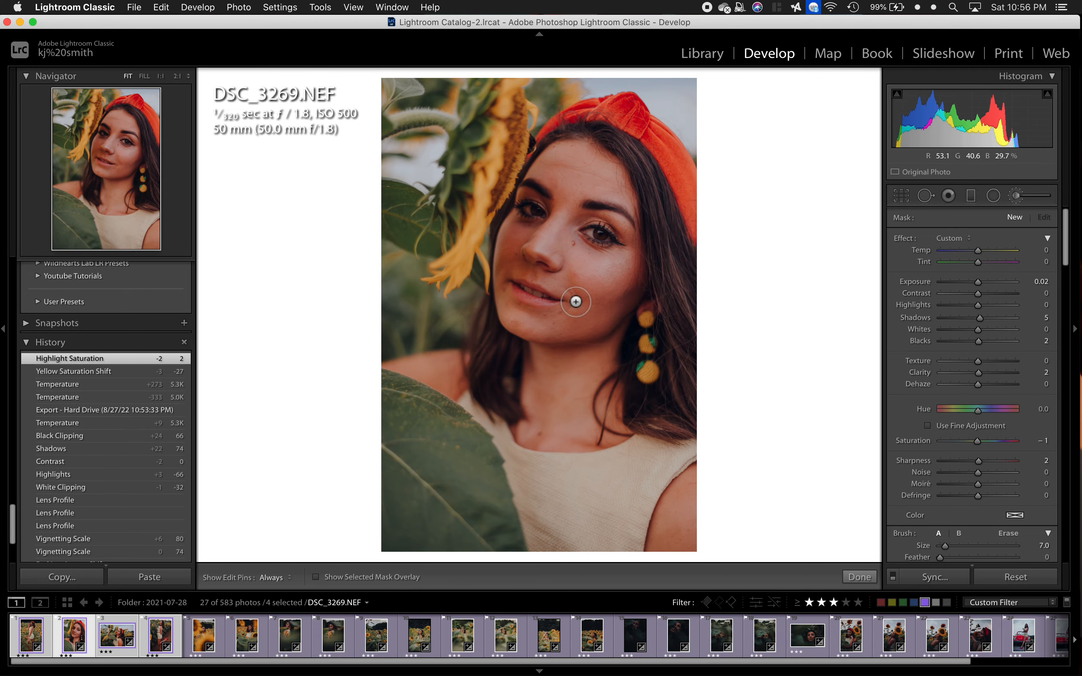